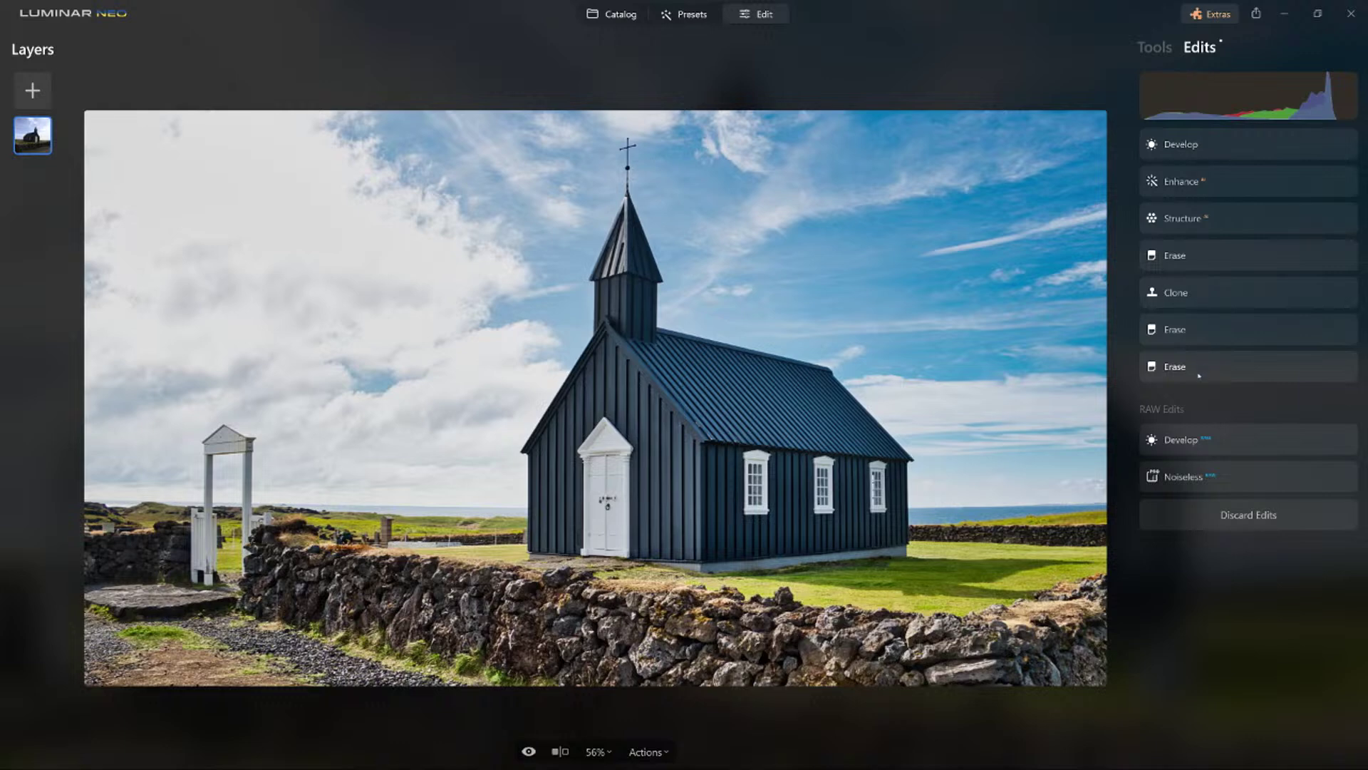
Review the existing RAW Develop adjustments and the 16:9 crop among the photo's edits.
click(1229, 438)
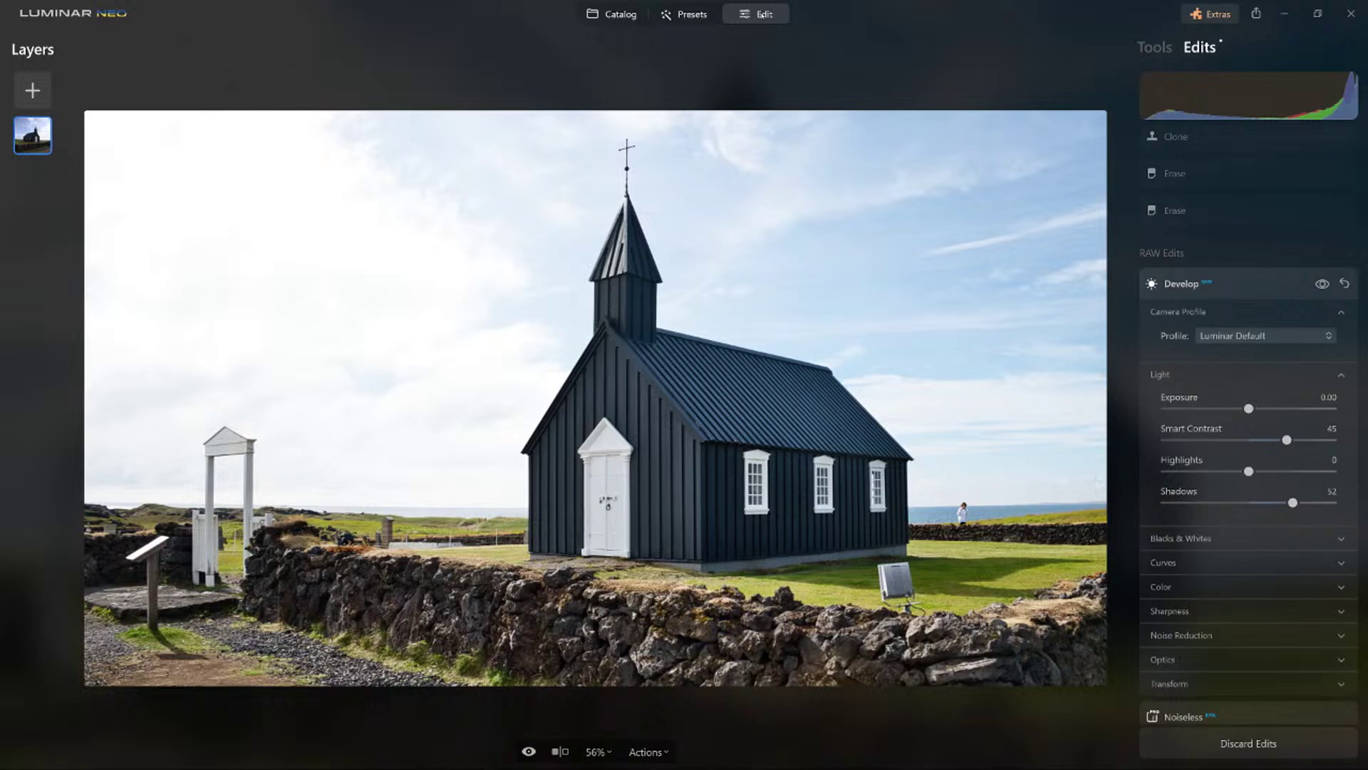
click(1155, 47)
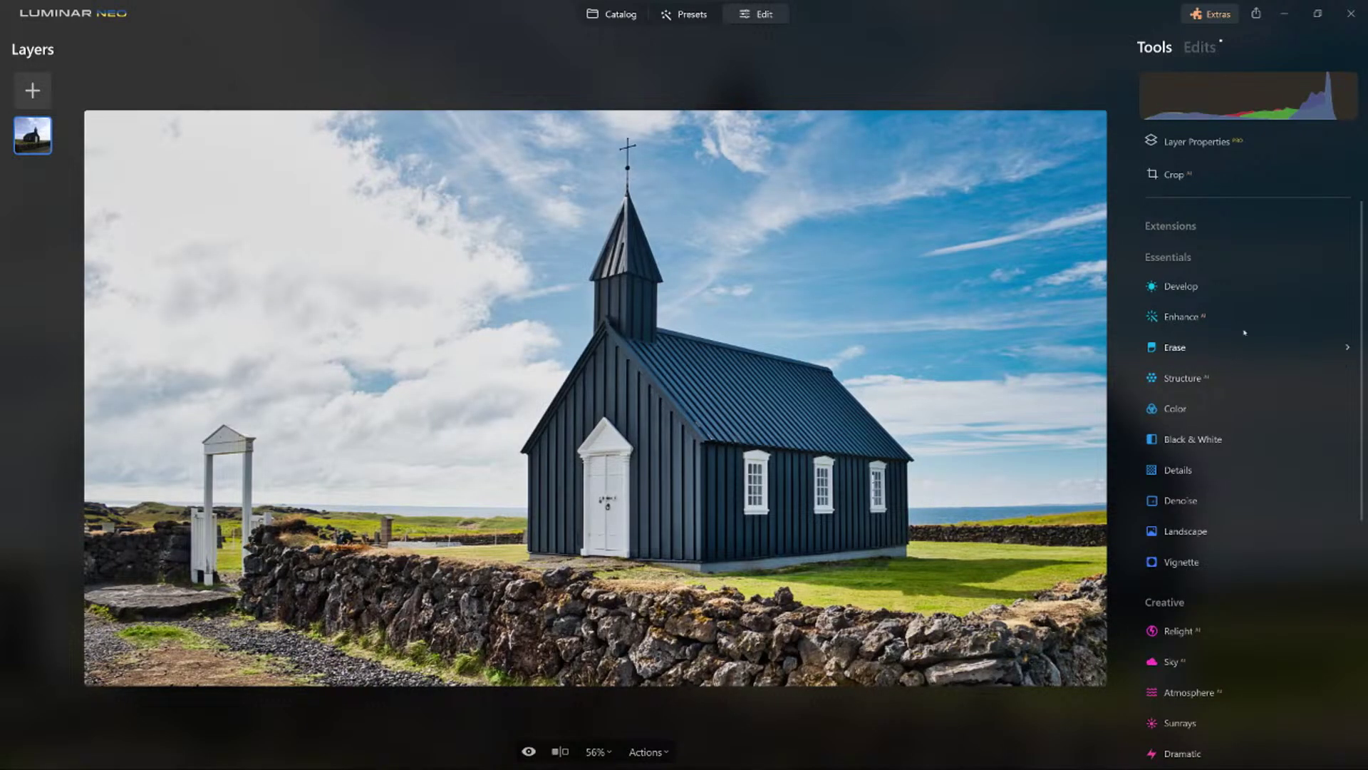
click(1211, 174)
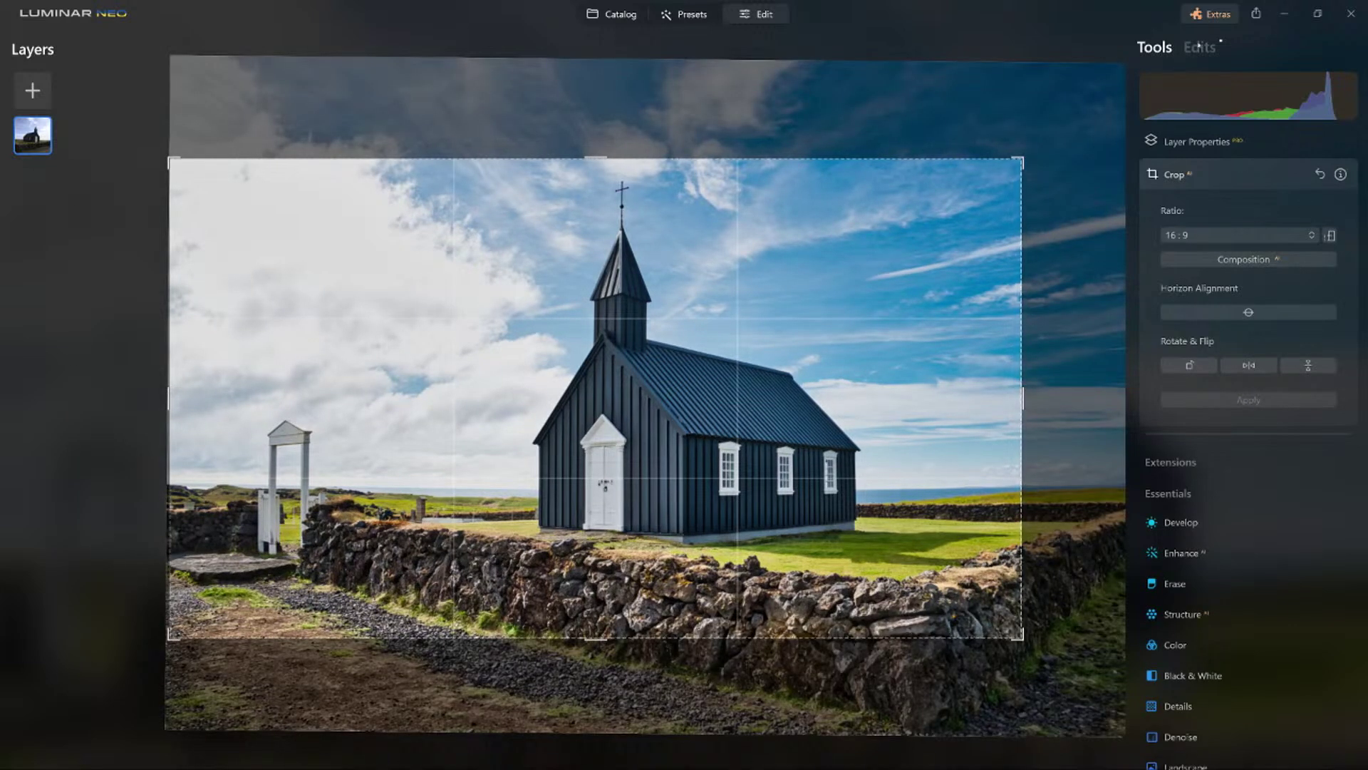
click(1199, 46)
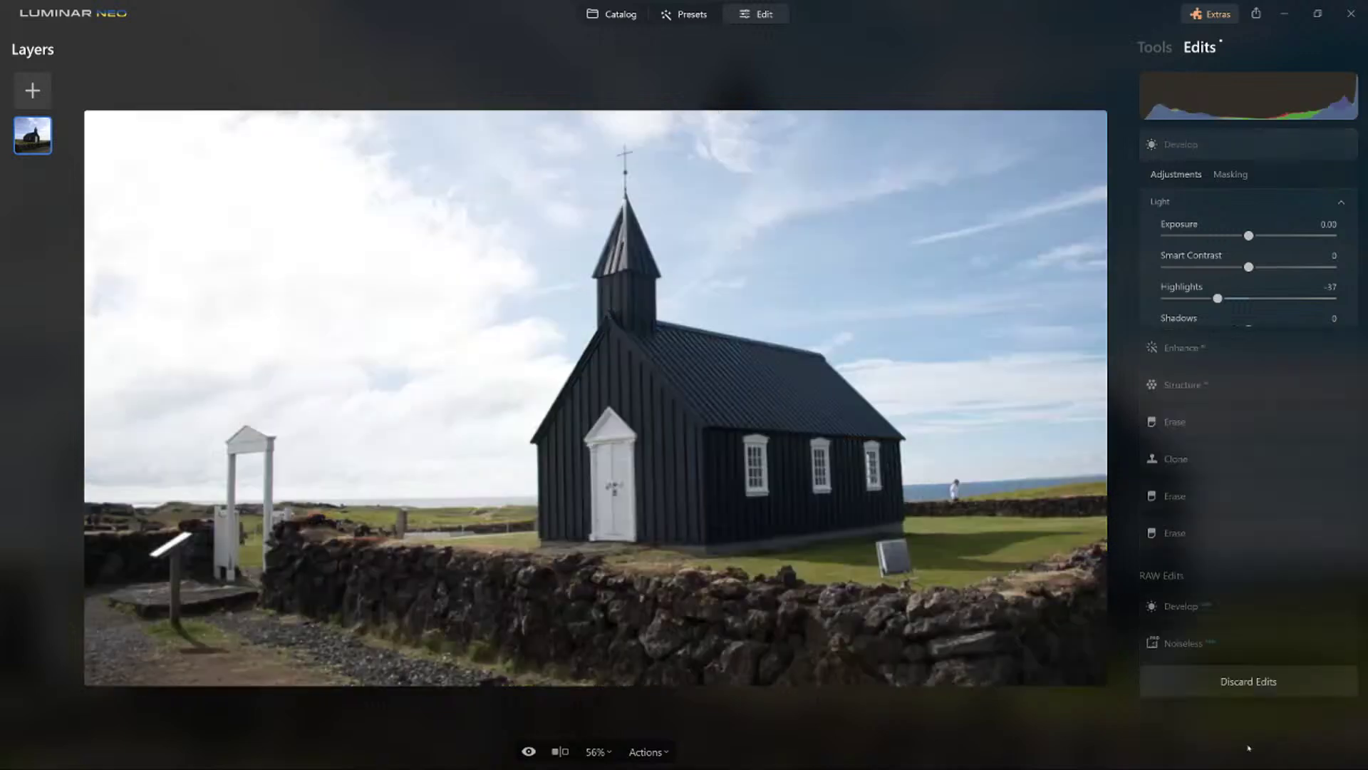
In the Crop tool, rotate the photo a full turn in 90° increments and flip it horizontally so the gate is left of the church.
click(1155, 48)
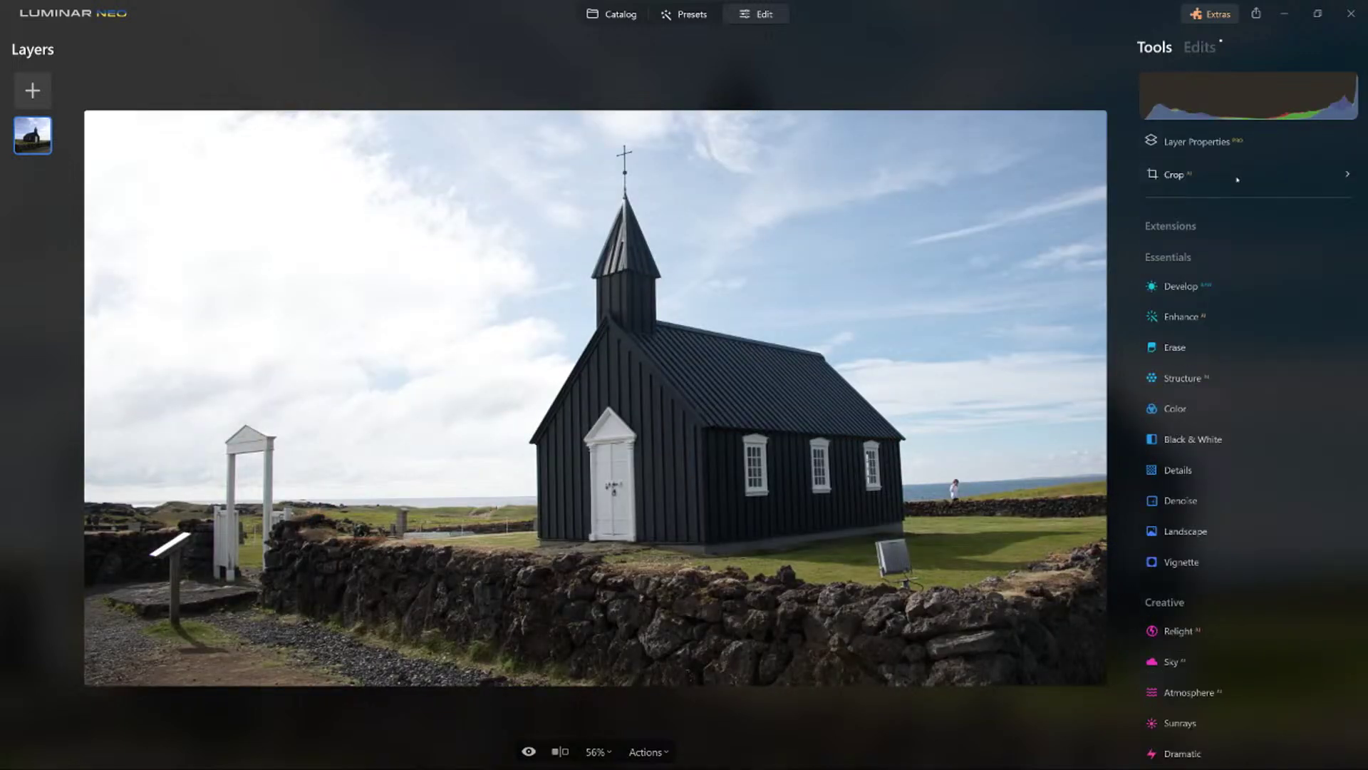
click(1174, 175)
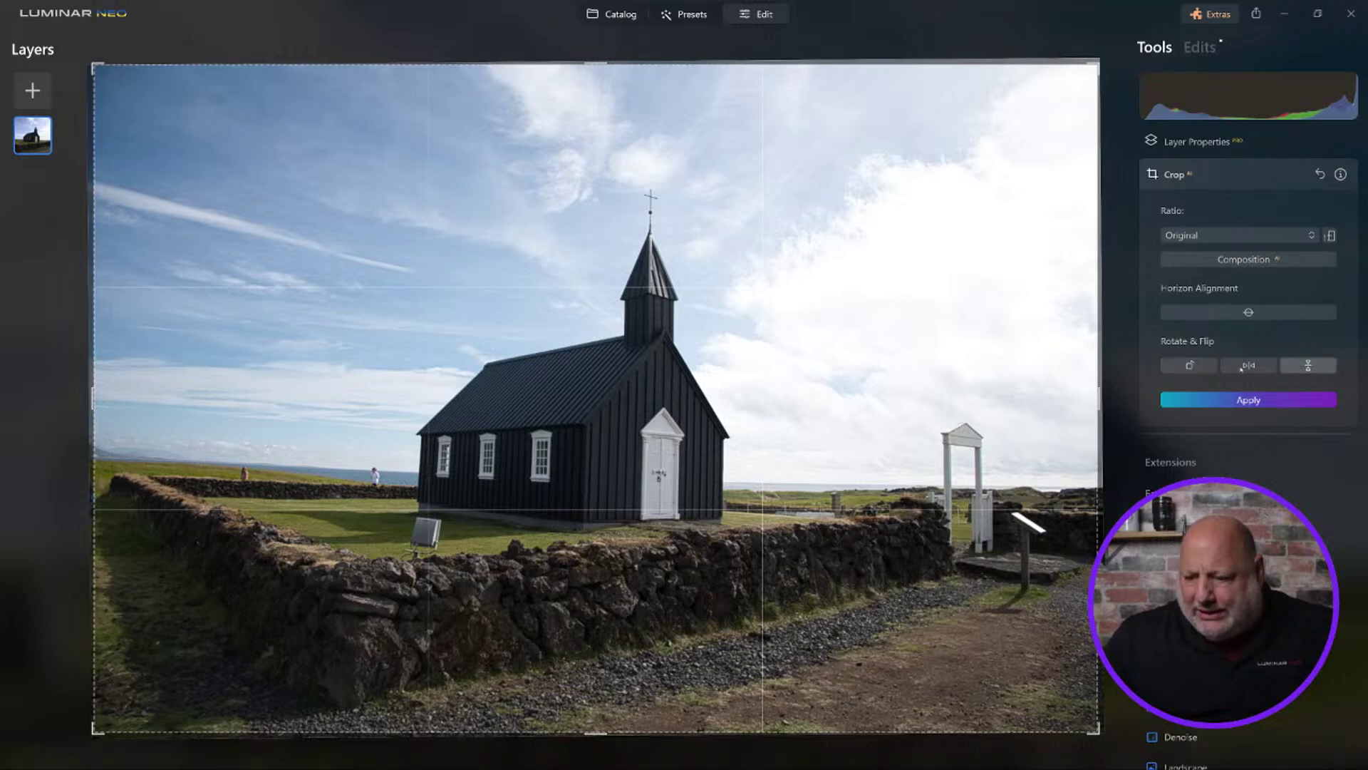
click(1200, 366)
click(1201, 366)
click(1200, 366)
click(1200, 366)
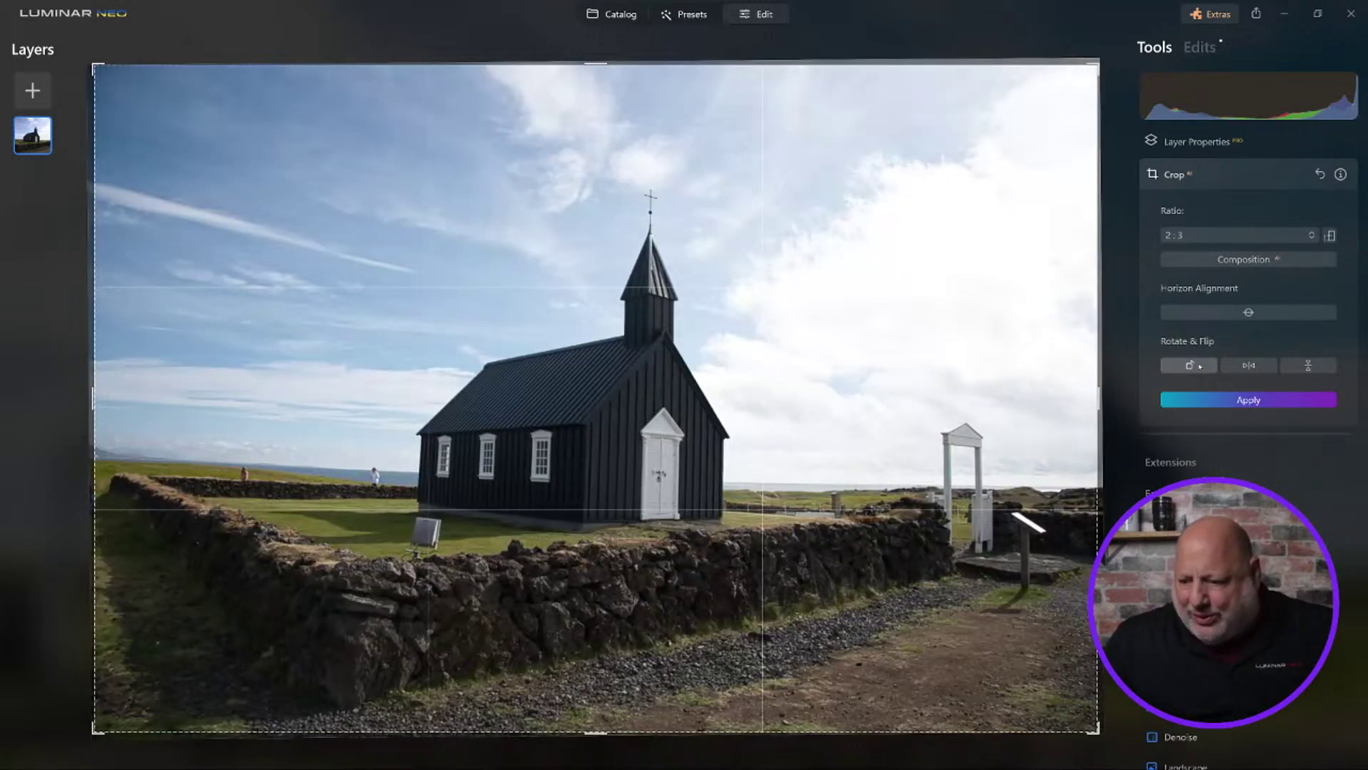
click(1249, 365)
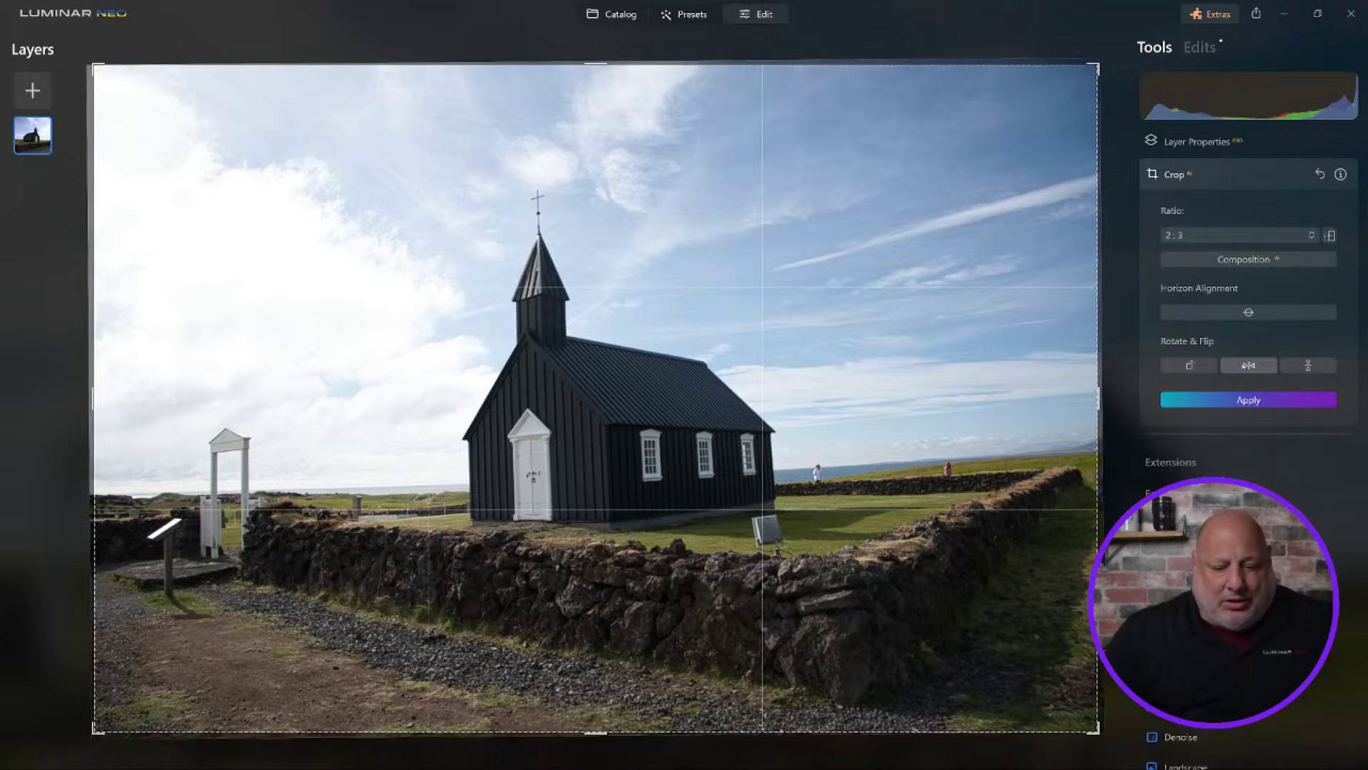
Rotate the crop slightly to straighten the horizon, try the 2:3 portrait orientation, return to landscape and apply the crop.
drag(1110, 55, 1111, 72)
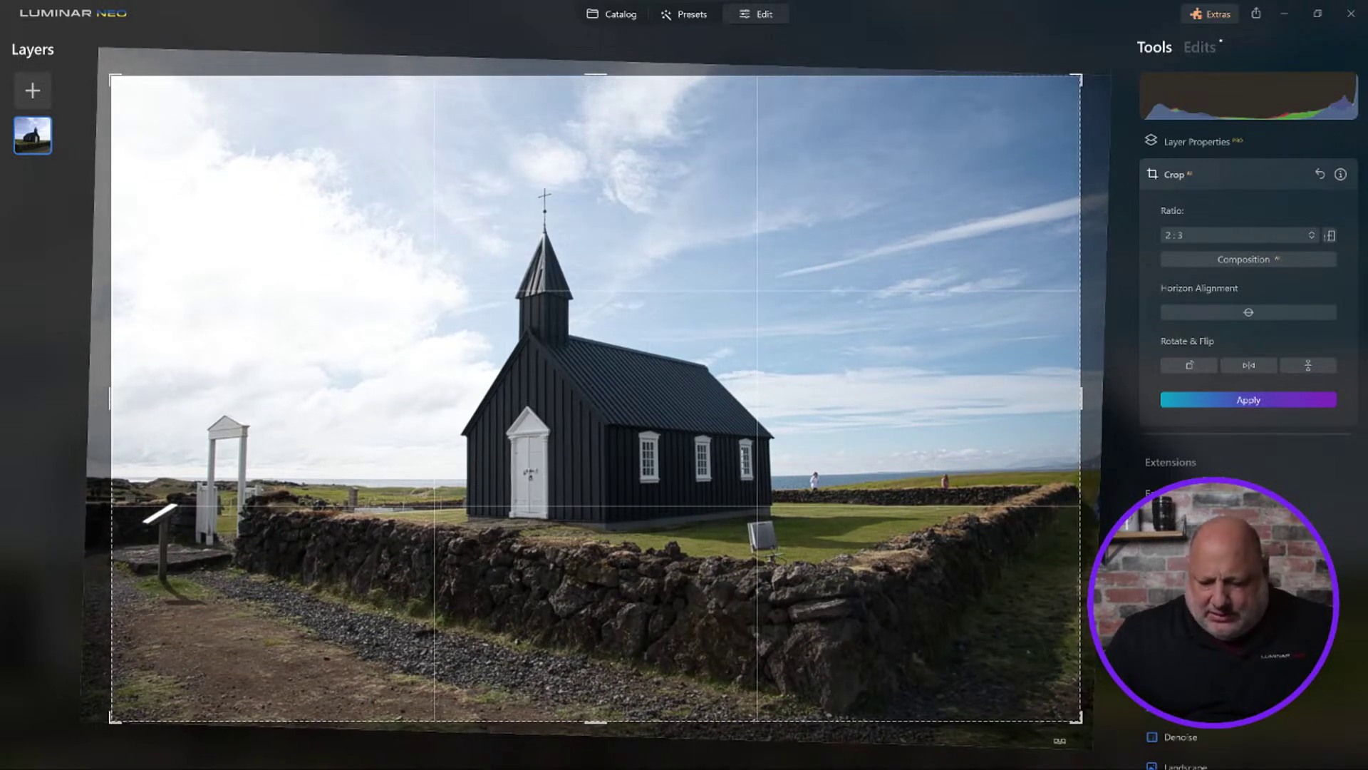
click(1330, 235)
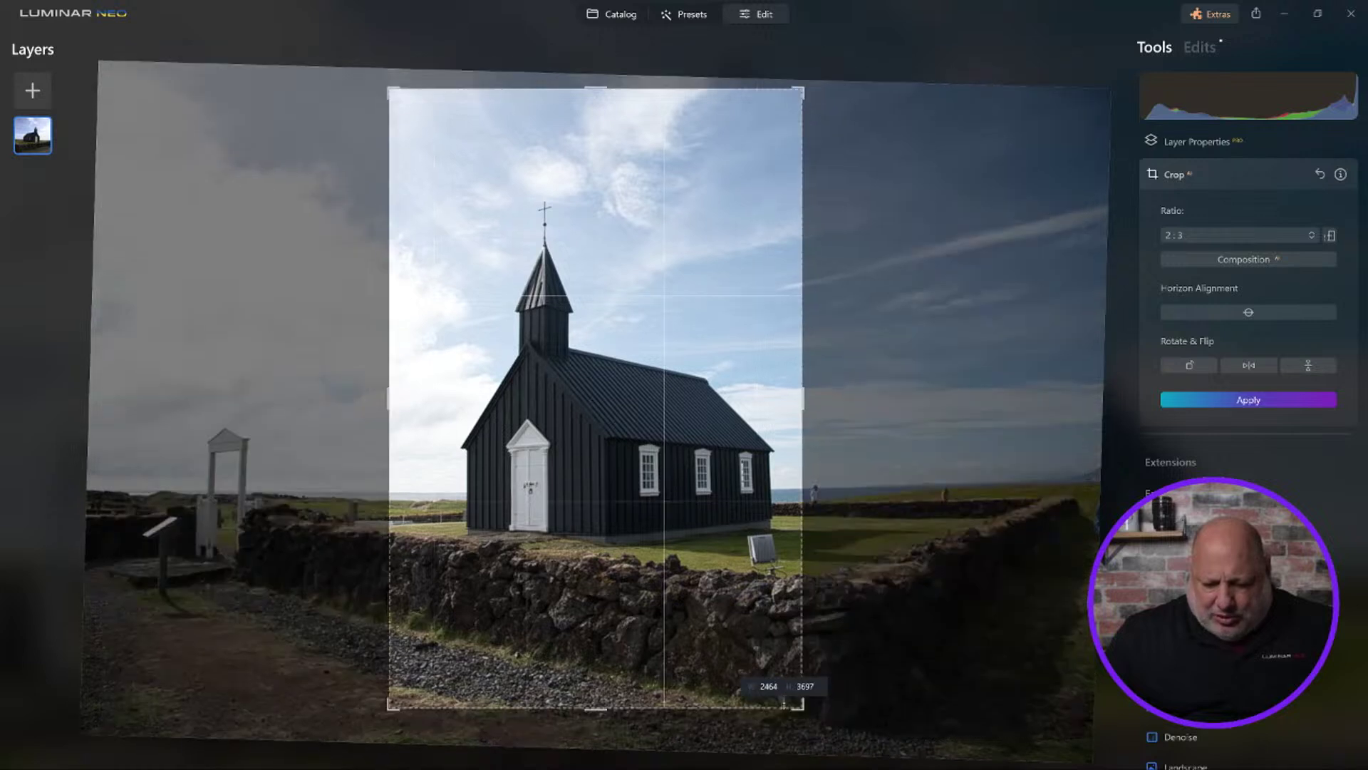
click(1330, 235)
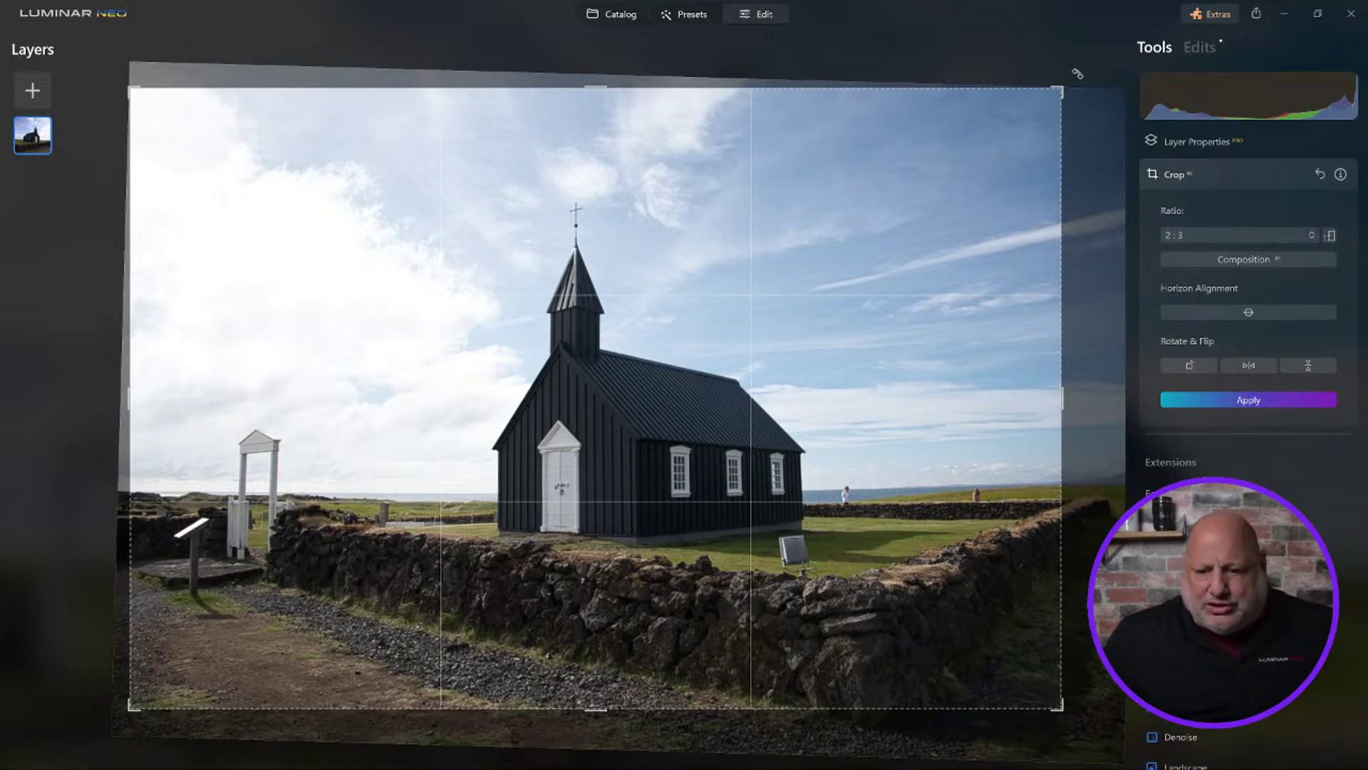
drag(1077, 70, 1062, 75)
key(Return)
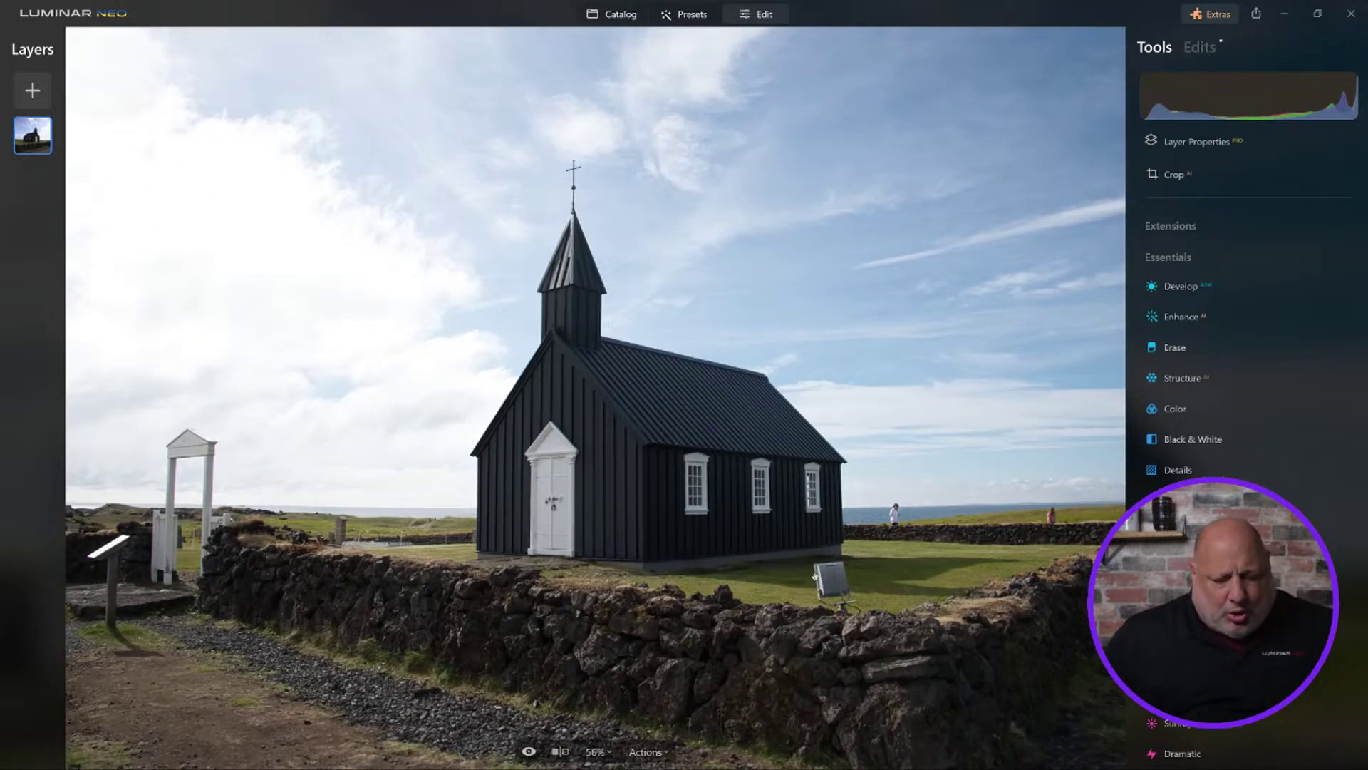
Erase the floodlight from the grass beside the church with a size 20 brush, and compare the result with the original.
scroll(815, 576, up, 5)
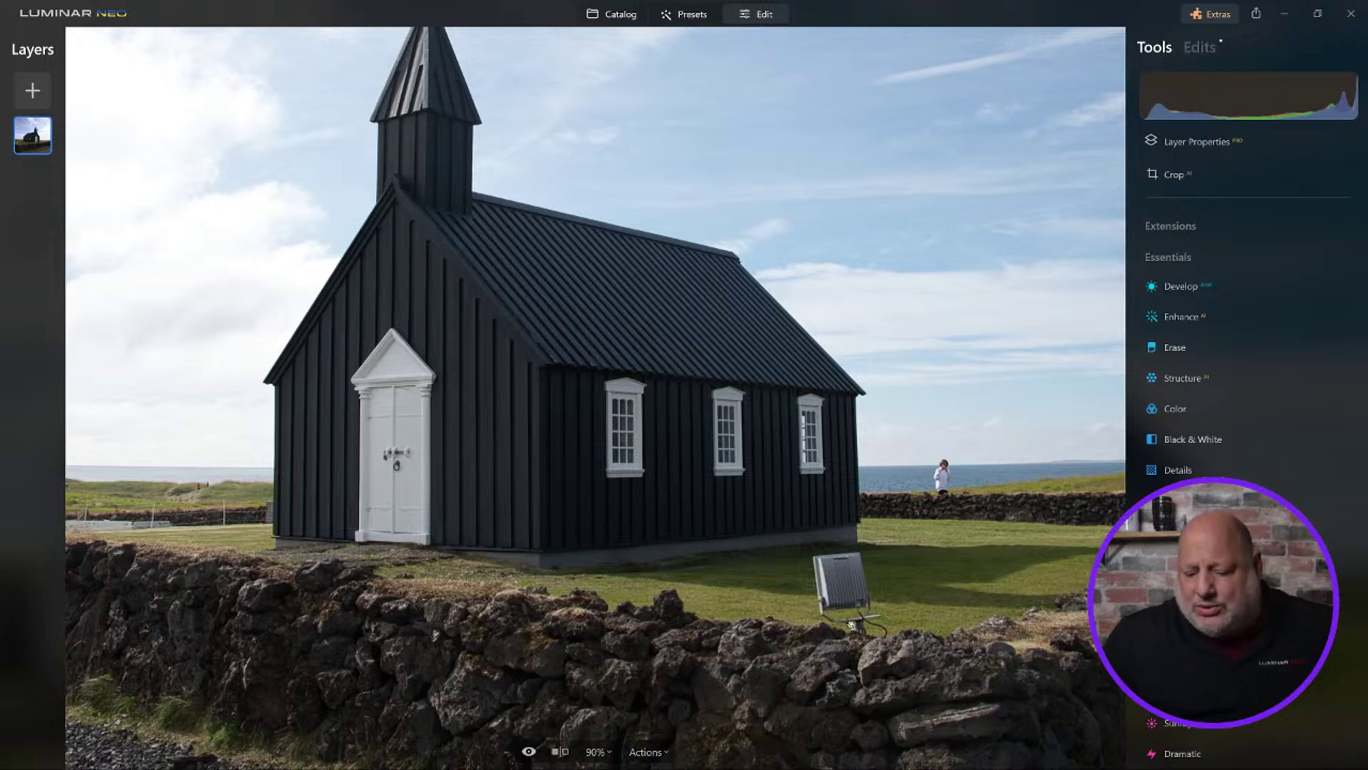
click(1169, 347)
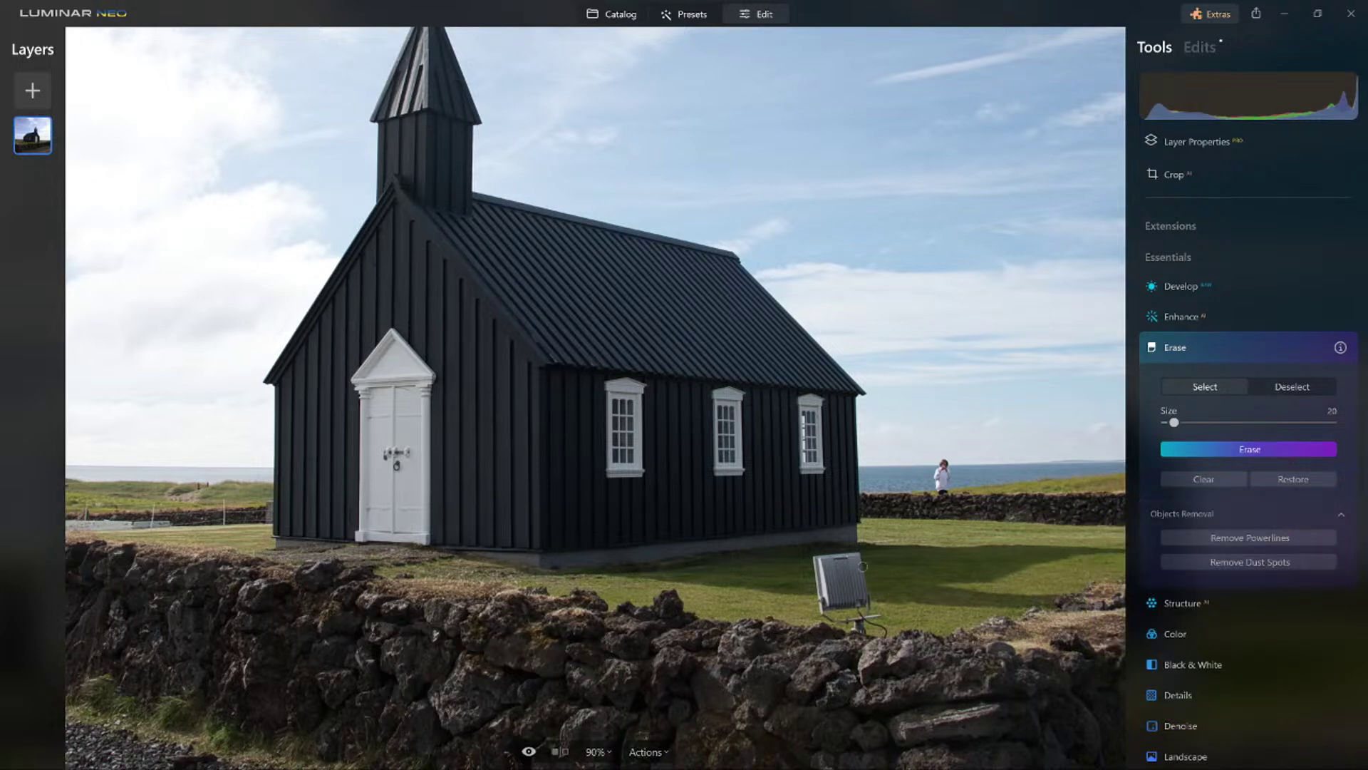
click(814, 558)
mouse_move(814, 558)
mouse_down()
mouse_move(862, 559)
mouse_move(809, 568)
mouse_move(870, 567)
mouse_move(813, 583)
mouse_move(874, 579)
mouse_move(819, 594)
mouse_move(855, 588)
mouse_move(823, 607)
mouse_move(874, 607)
mouse_move(875, 619)
mouse_move(827, 618)
mouse_move(885, 630)
mouse_move(855, 630)
mouse_up()
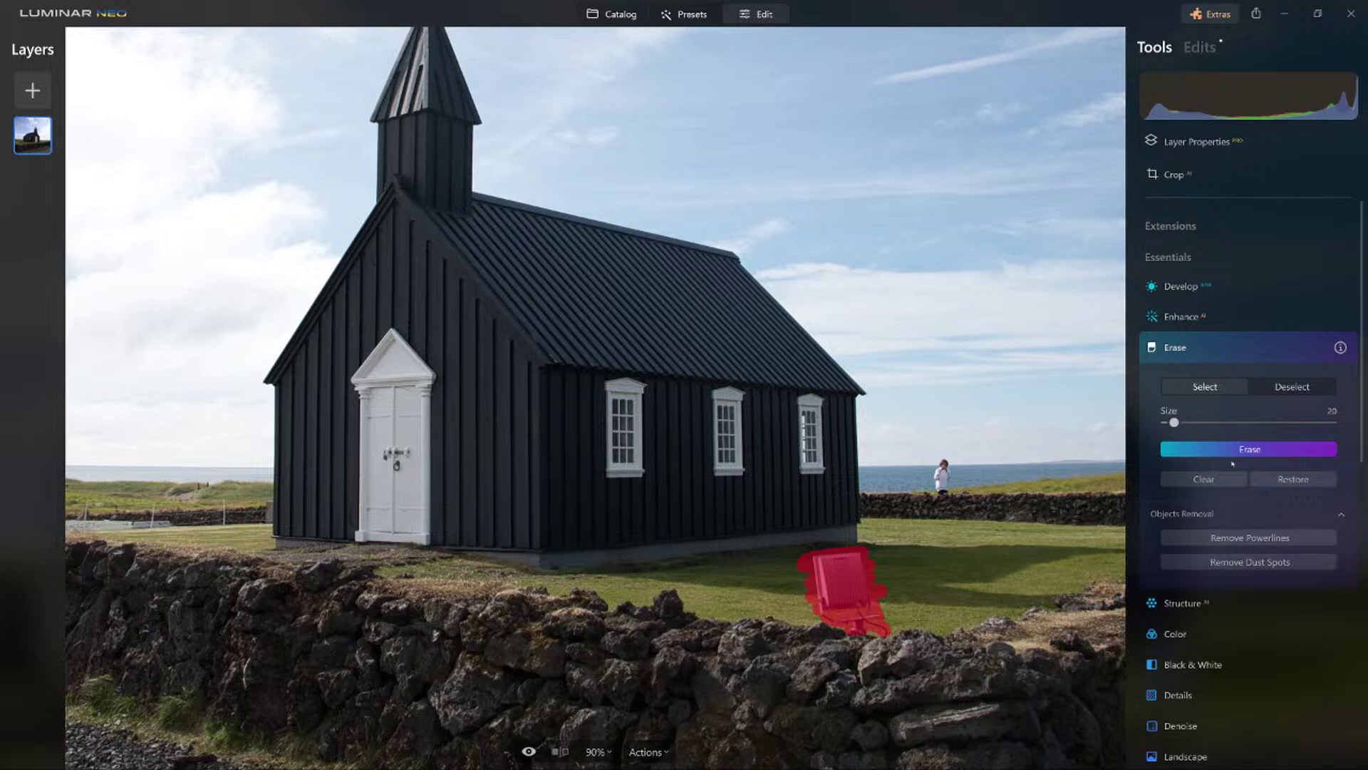
click(1270, 451)
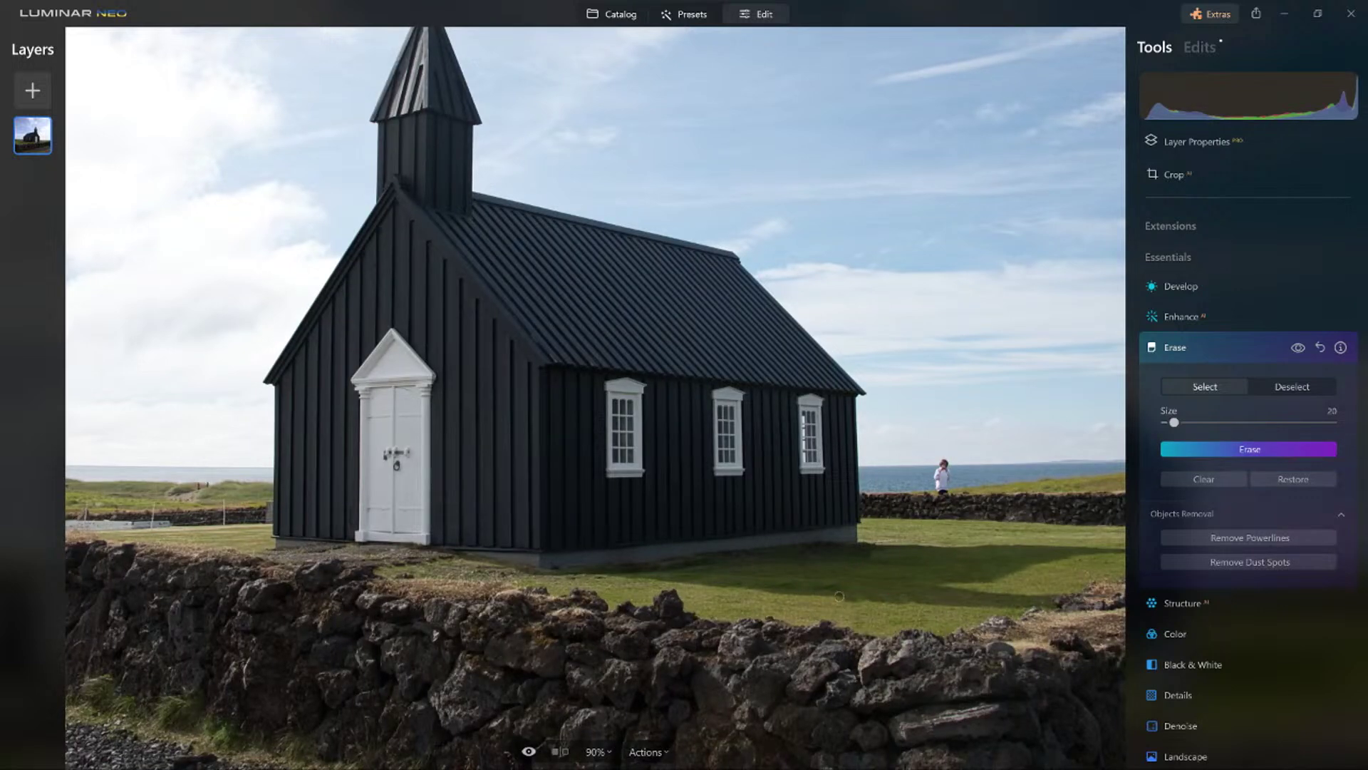
click(1298, 347)
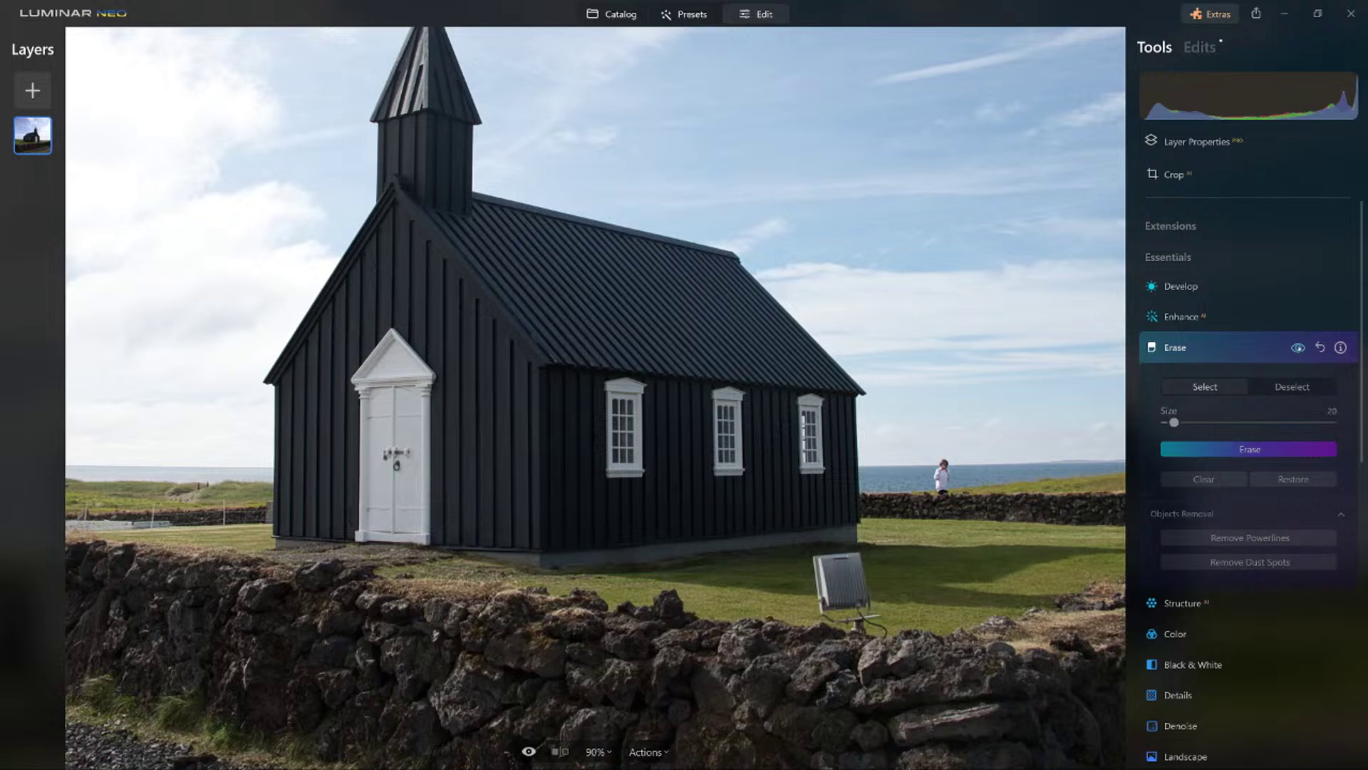
click(1298, 347)
click(1298, 347)
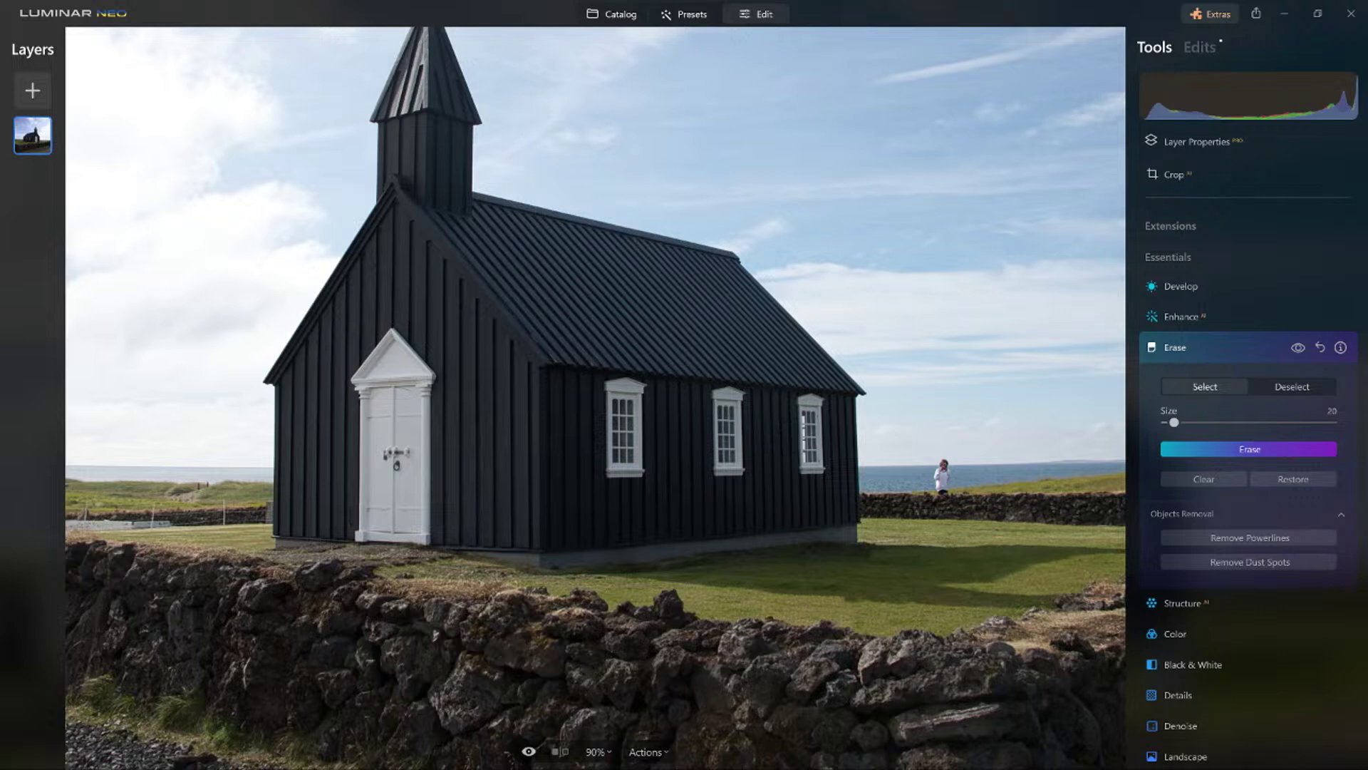
Erase the person in white beyond the stone wall and the information sign with its shadow beside the path.
drag(942, 462, 947, 492)
click(1198, 449)
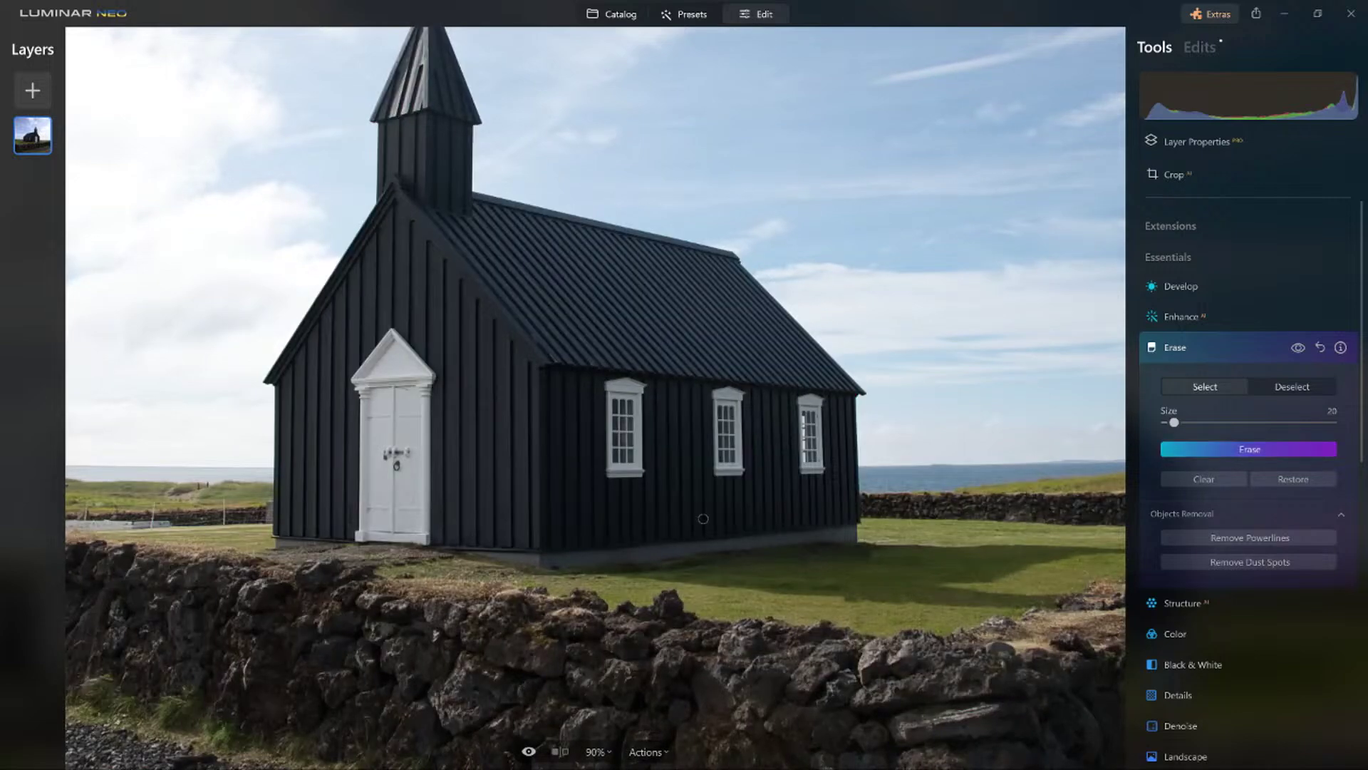
drag(484, 542, 818, 472)
scroll(818, 472, down, 4)
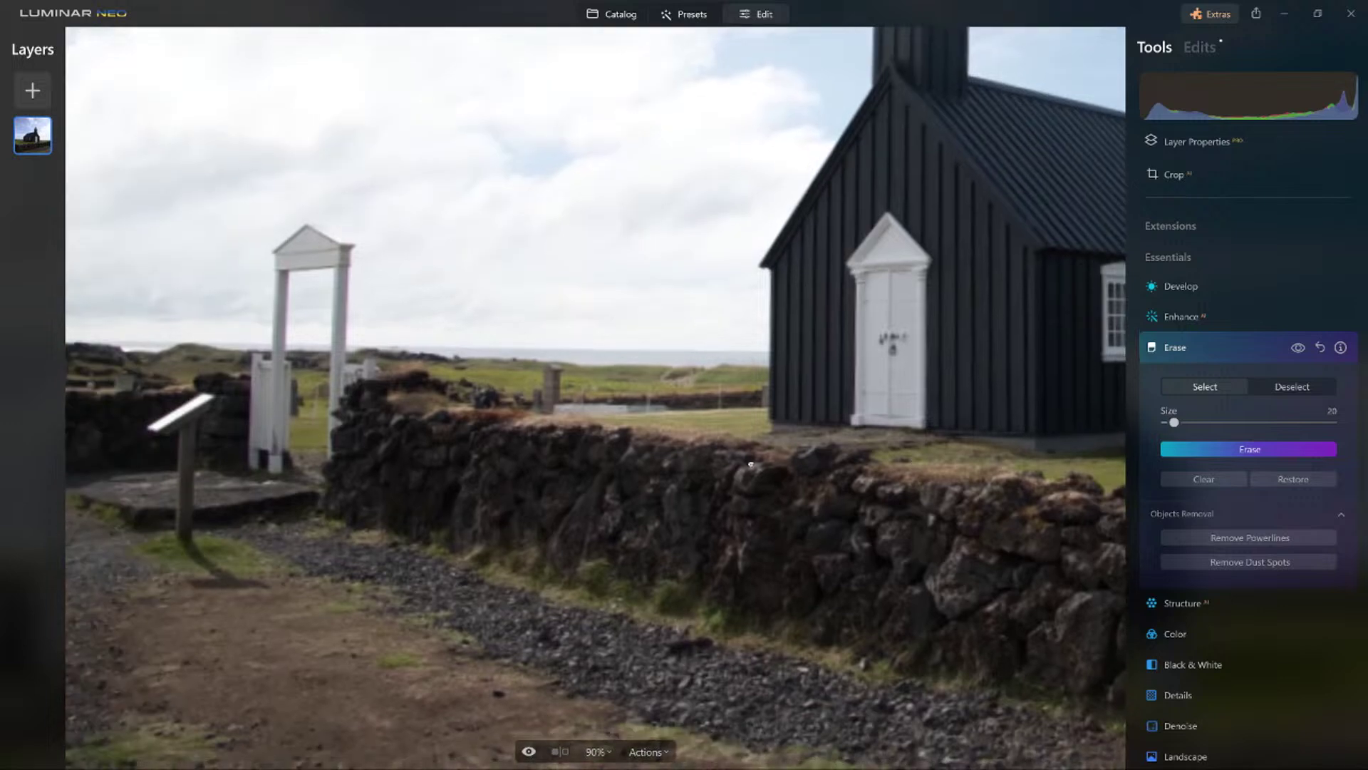
scroll(752, 465, down, 3)
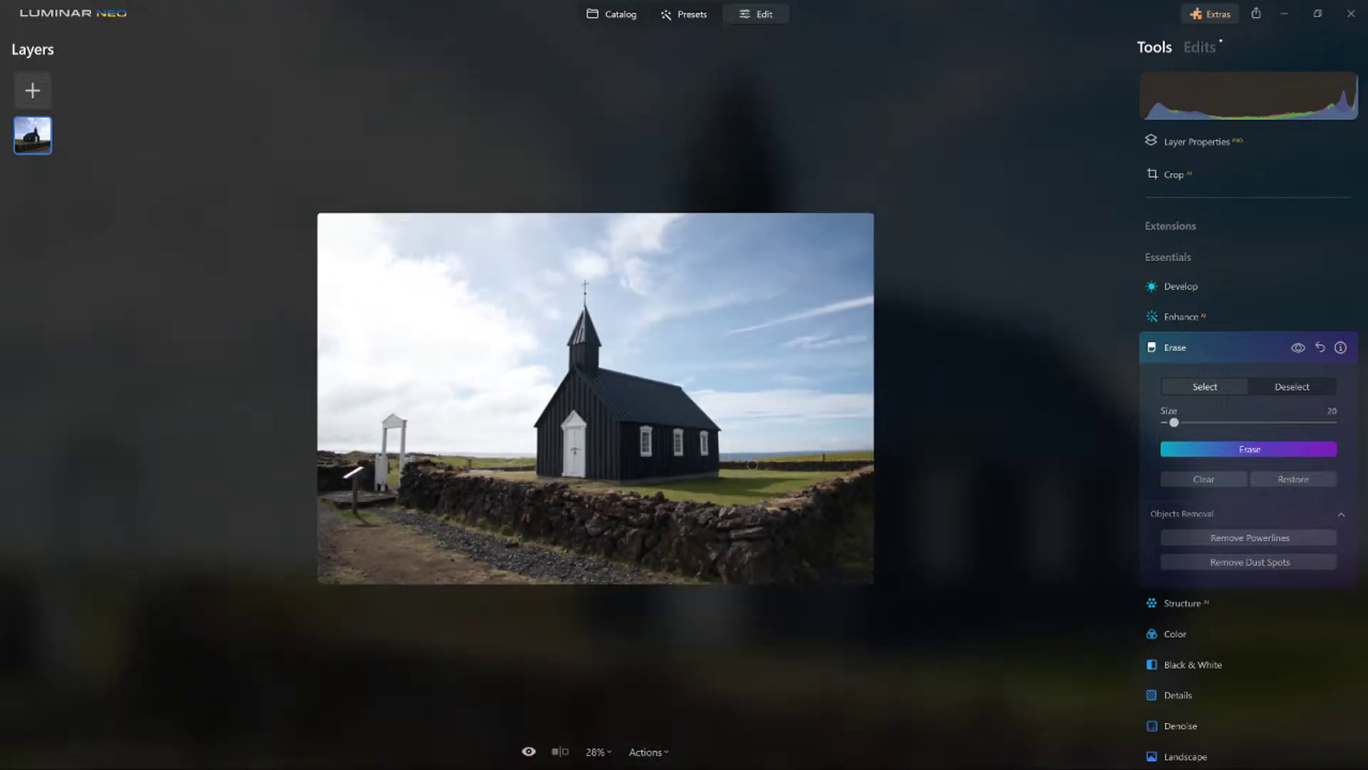
scroll(325, 454, up, 3)
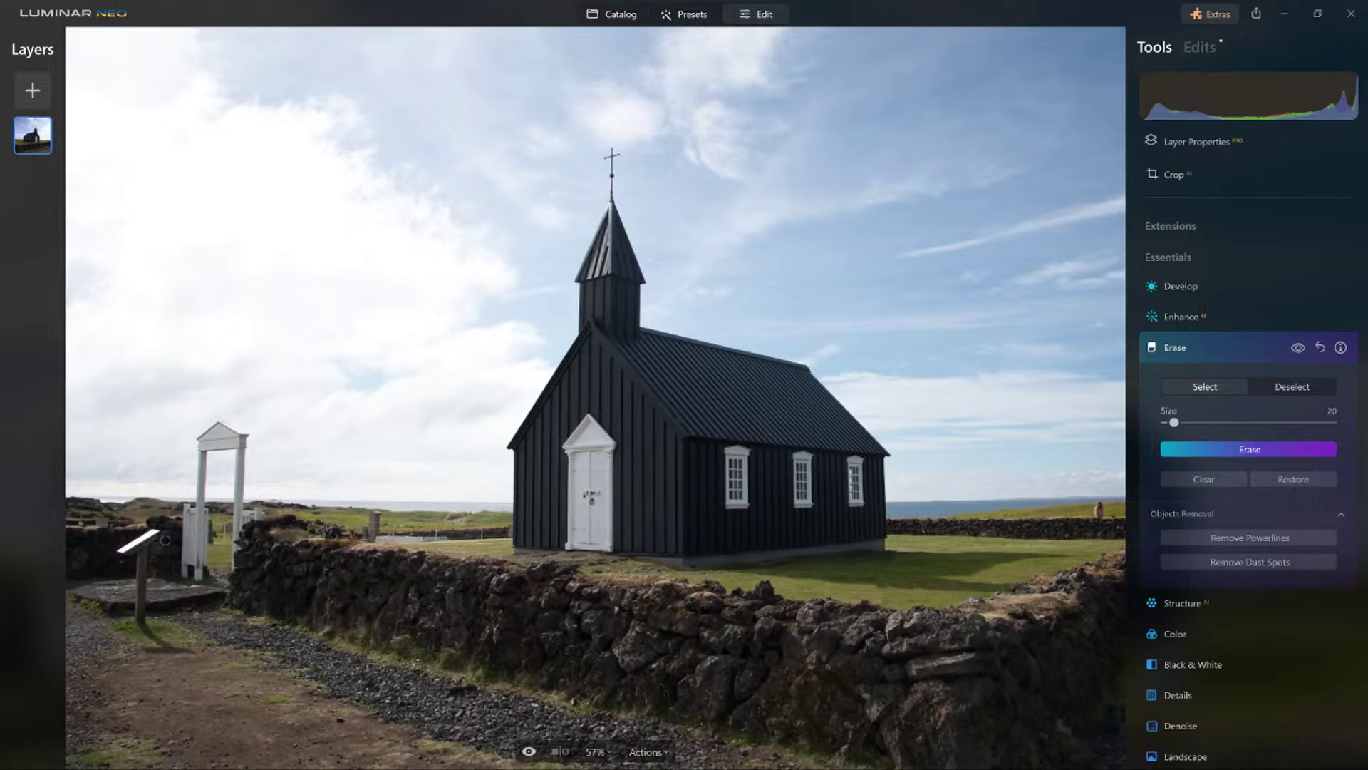
mouse_move(156, 530)
mouse_down()
mouse_move(120, 550)
mouse_move(150, 546)
mouse_move(137, 625)
mouse_move(171, 655)
mouse_move(192, 653)
mouse_move(149, 650)
mouse_move(179, 651)
mouse_move(147, 621)
mouse_move(152, 532)
mouse_up()
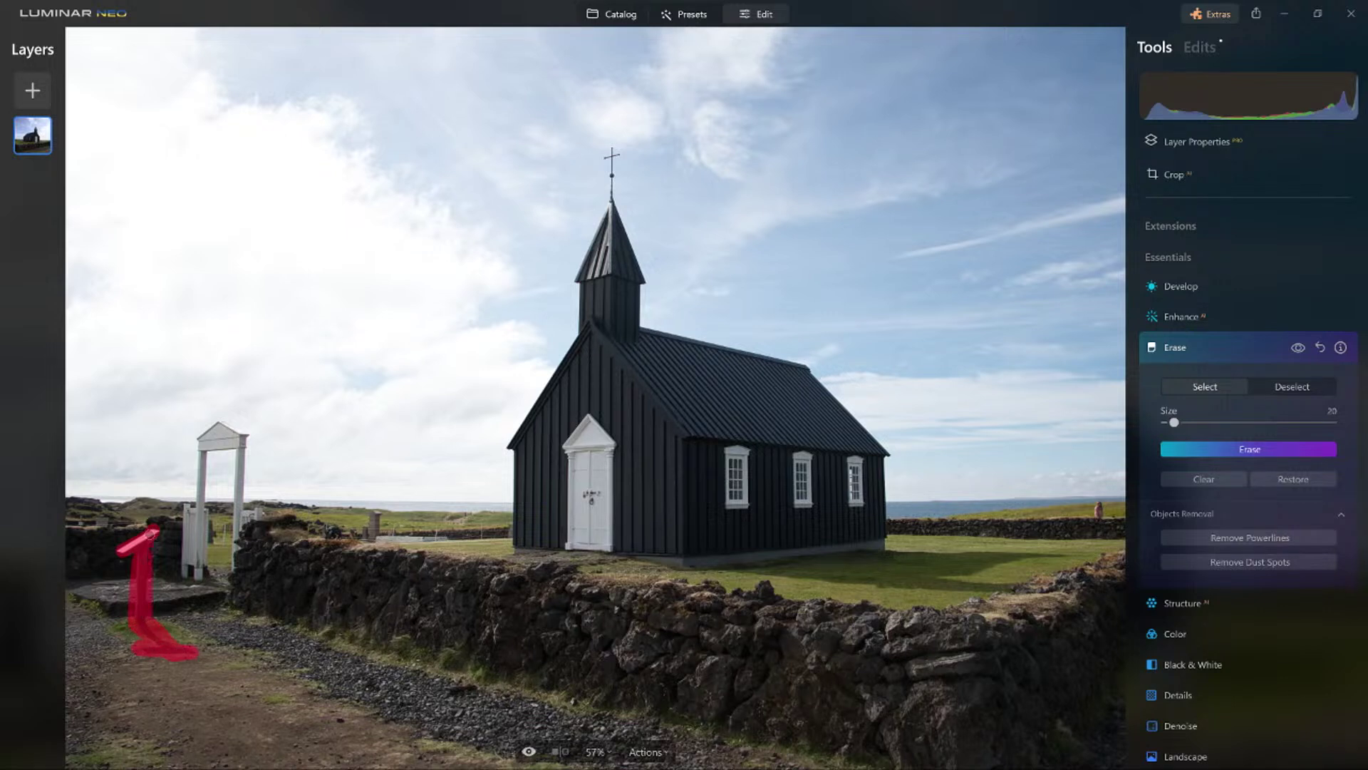
click(1228, 450)
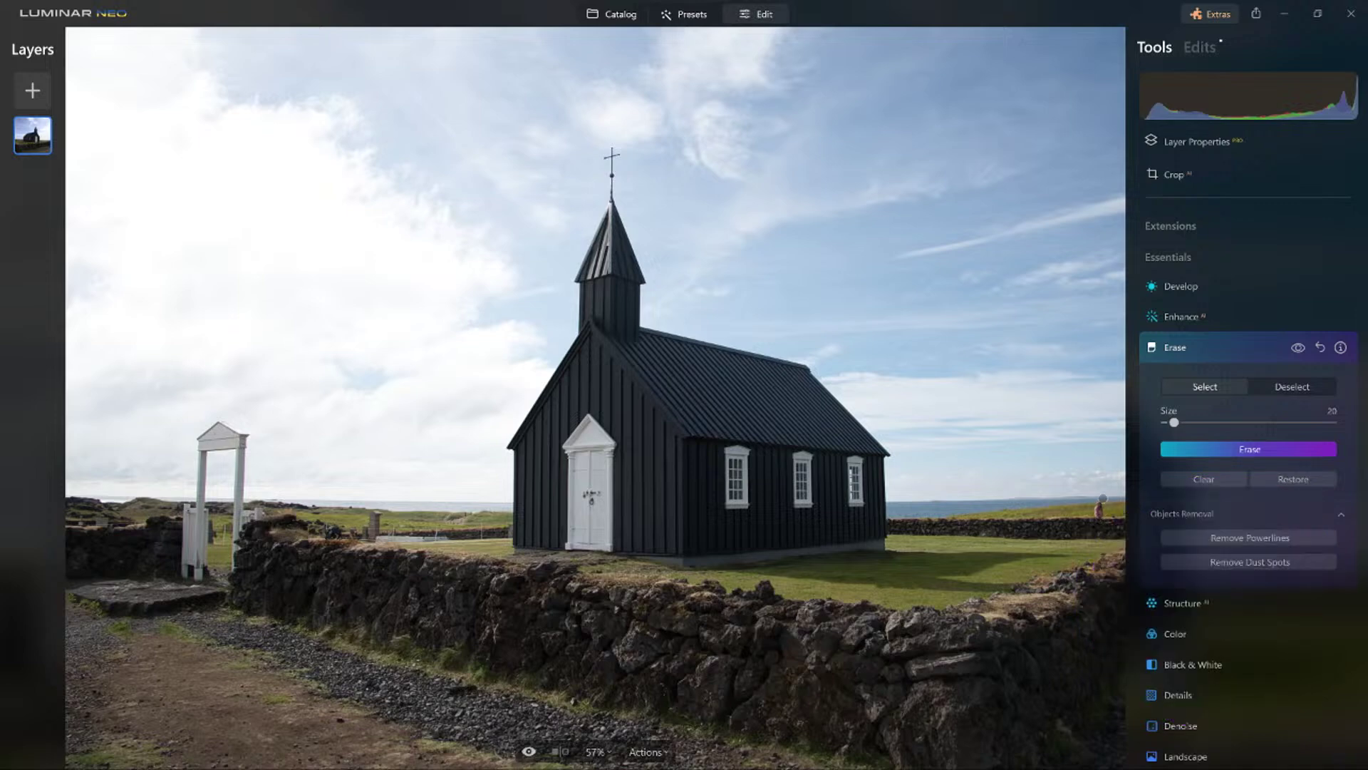
Erase the woman in pink and the small dark object at the distant stone wall, and compare before and after.
scroll(1102, 499, up, 10)
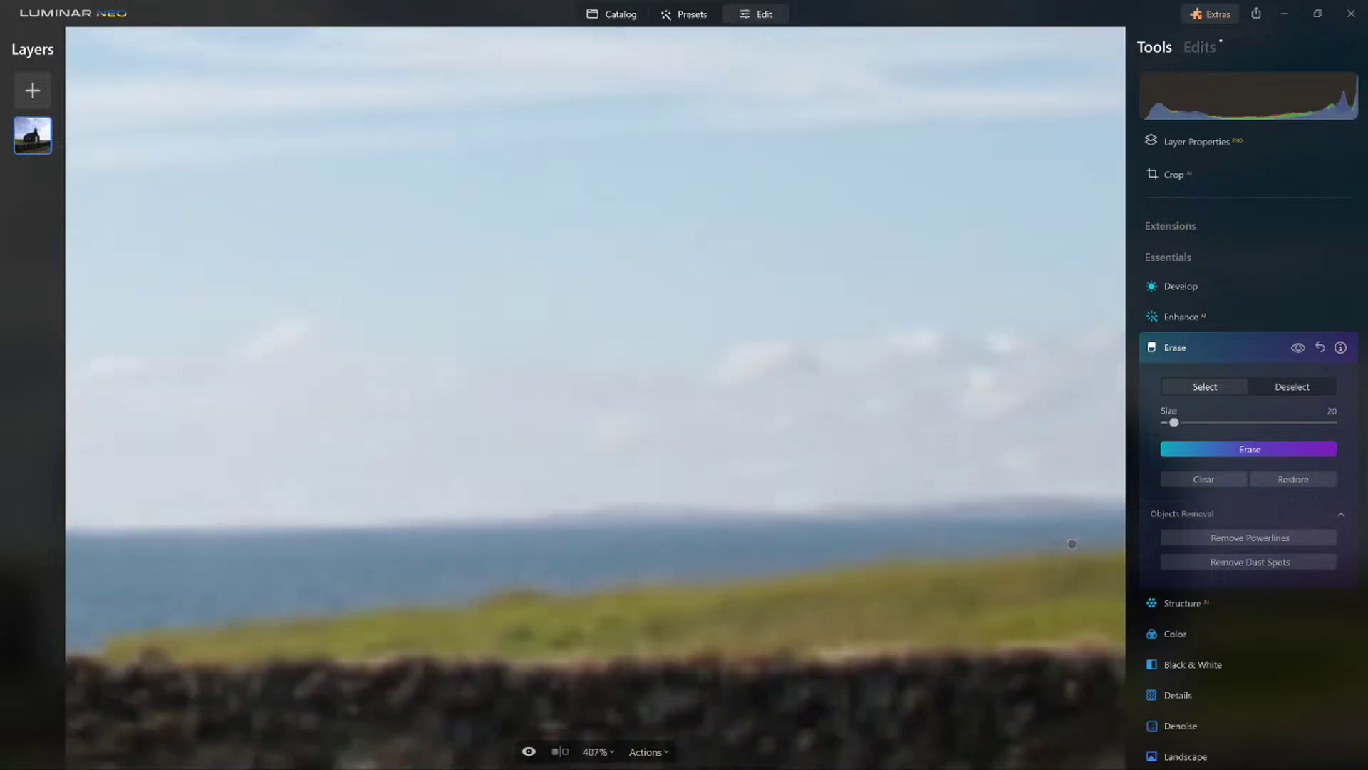
scroll(1072, 544, down, 2)
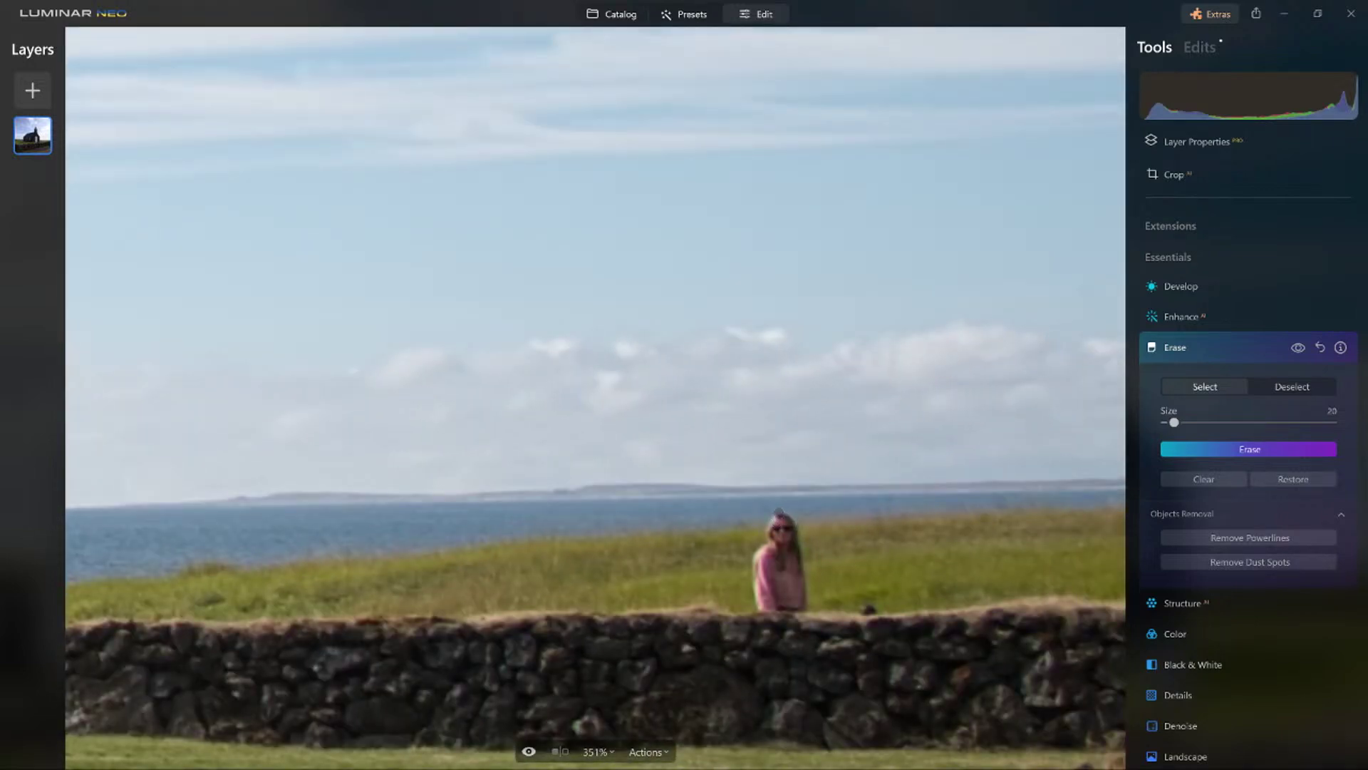
mouse_move(778, 510)
mouse_down()
mouse_move(756, 587)
mouse_move(770, 595)
mouse_move(792, 593)
mouse_move(777, 514)
mouse_up()
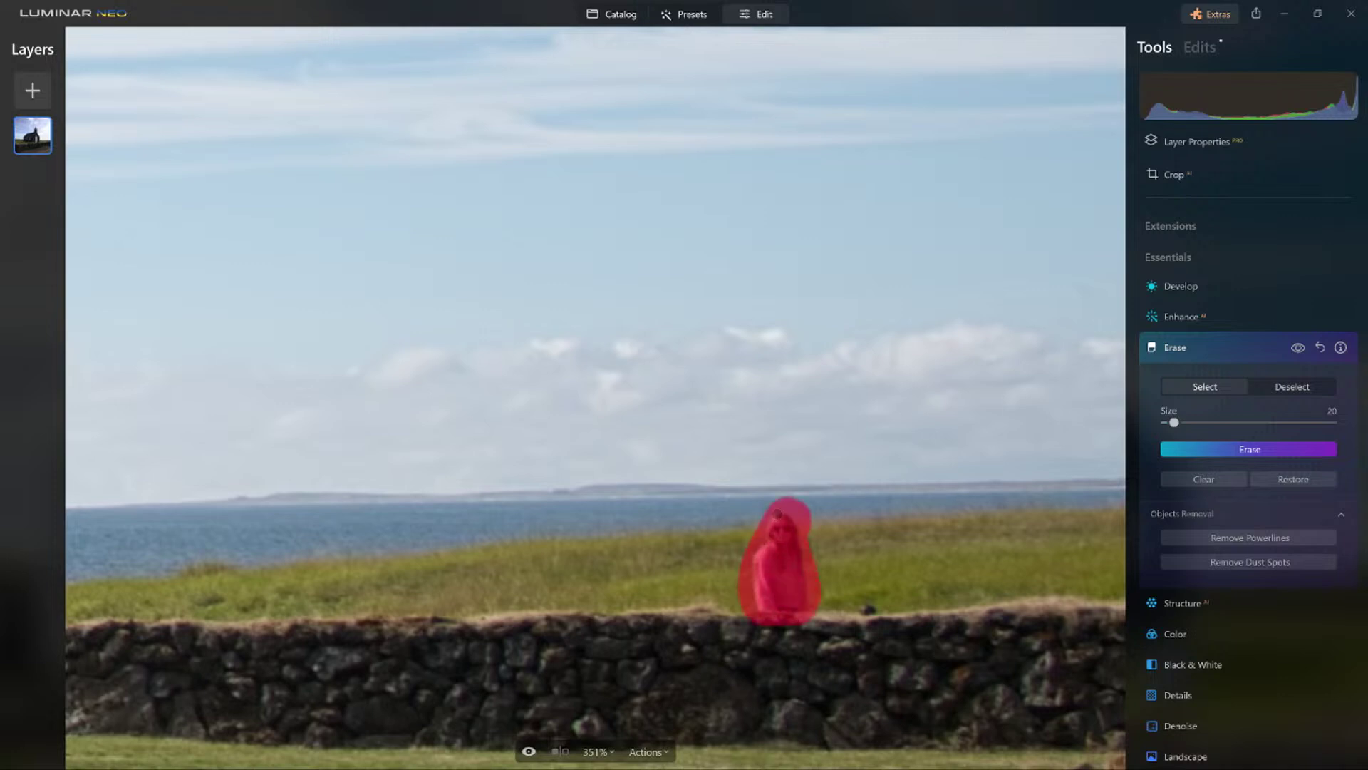
click(869, 595)
click(1281, 455)
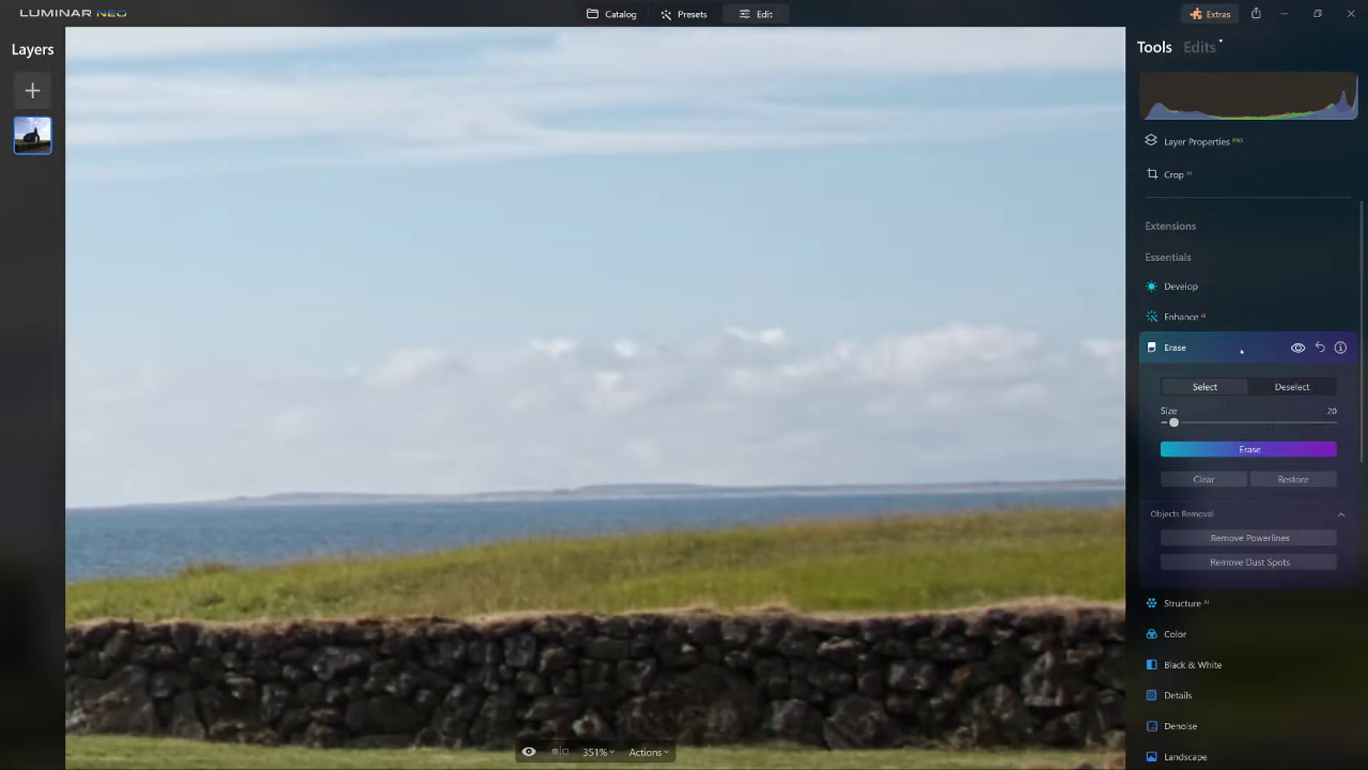
click(1298, 348)
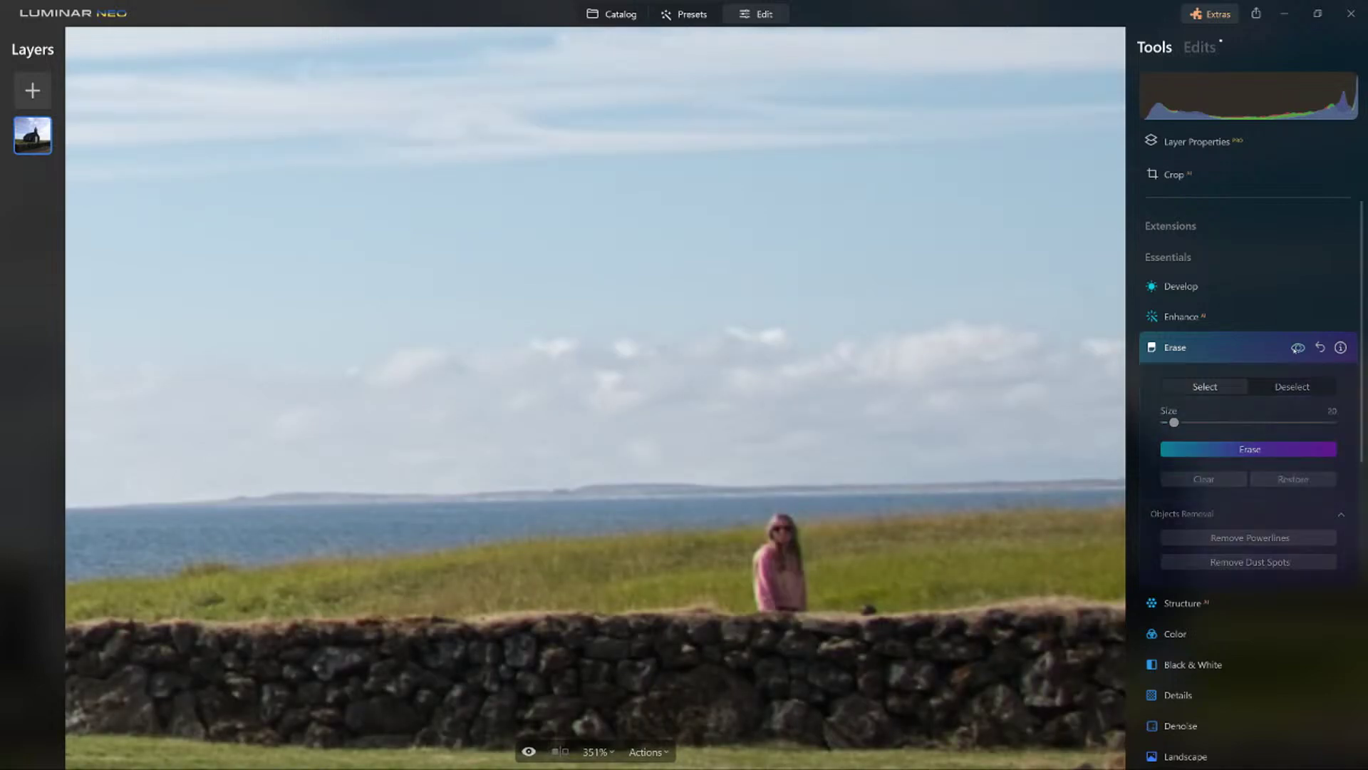
click(1298, 348)
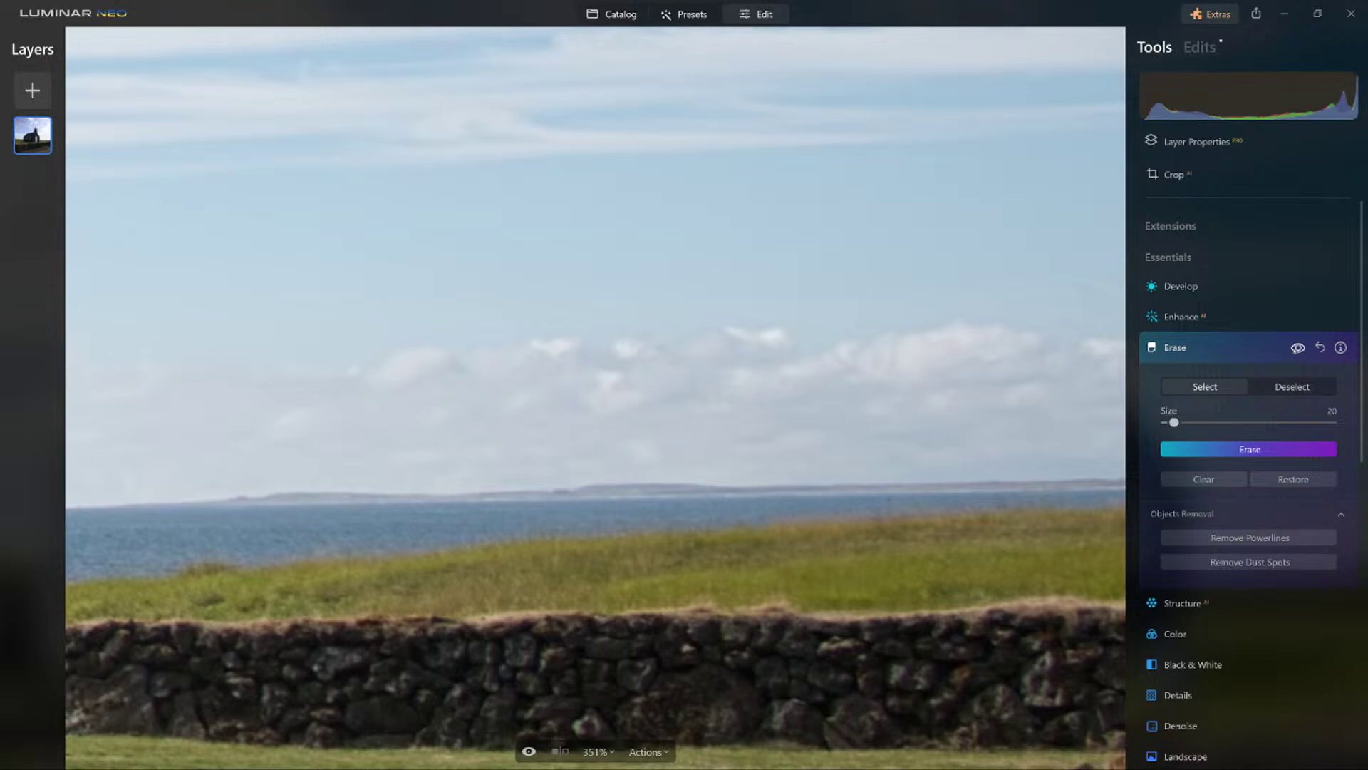
click(1297, 349)
click(1297, 348)
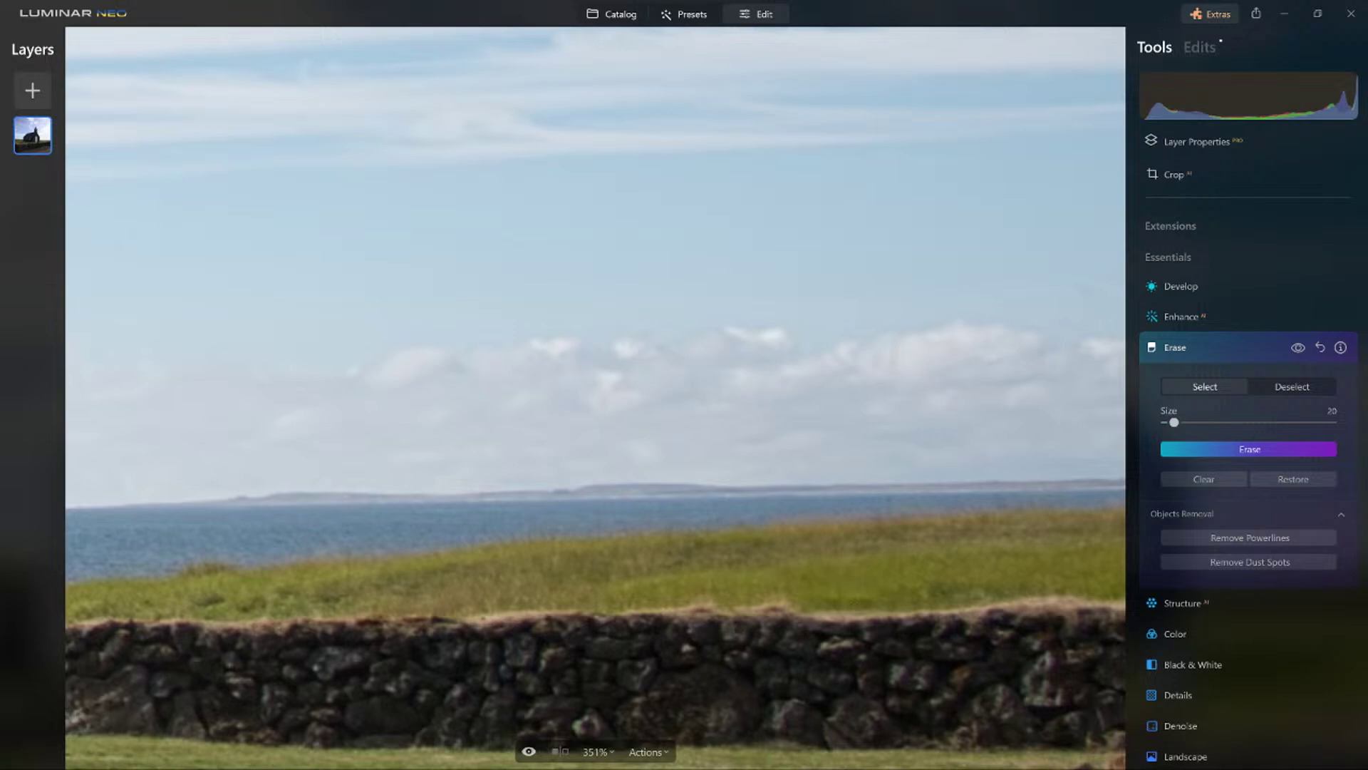
Clone the grassy top edge of the distant stone wall over its uneven retouched stretch with a size 40 brush.
click(1211, 348)
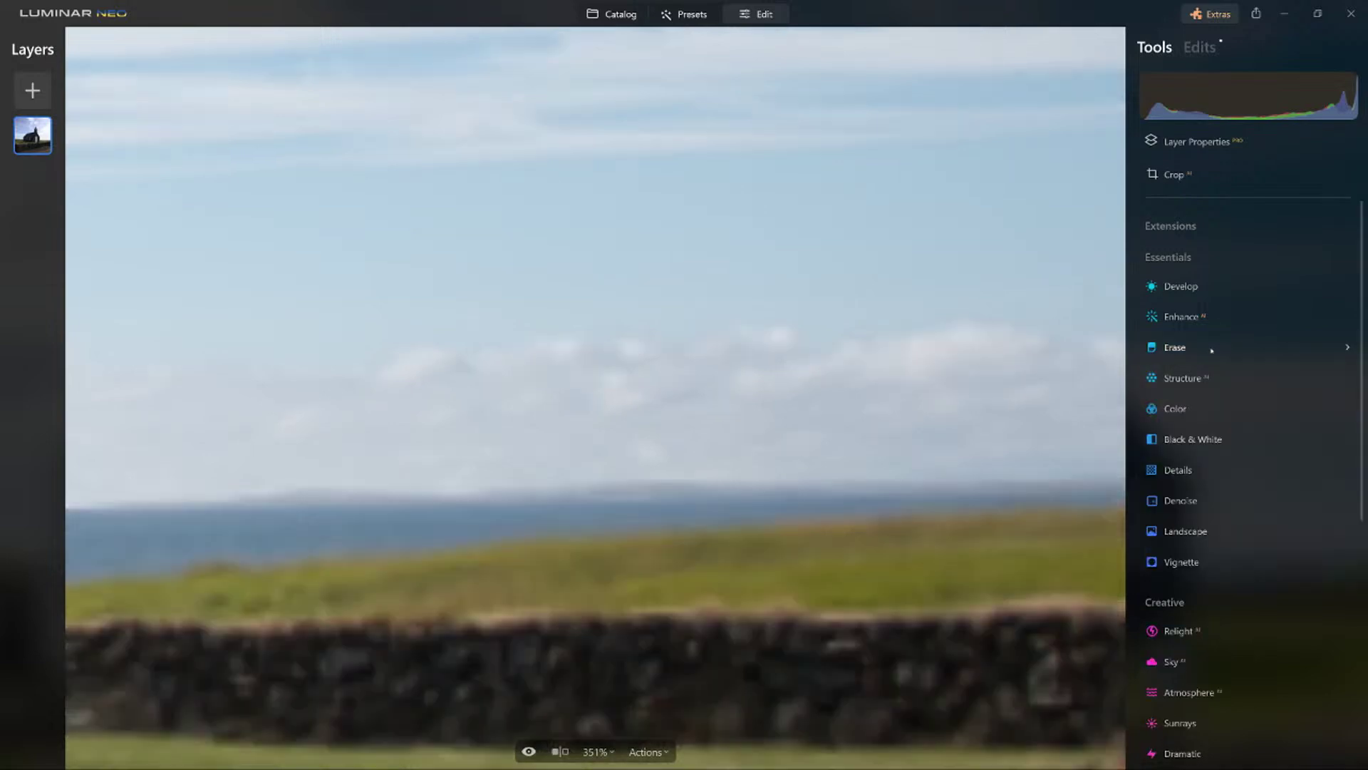
scroll(1235, 613, down, 6)
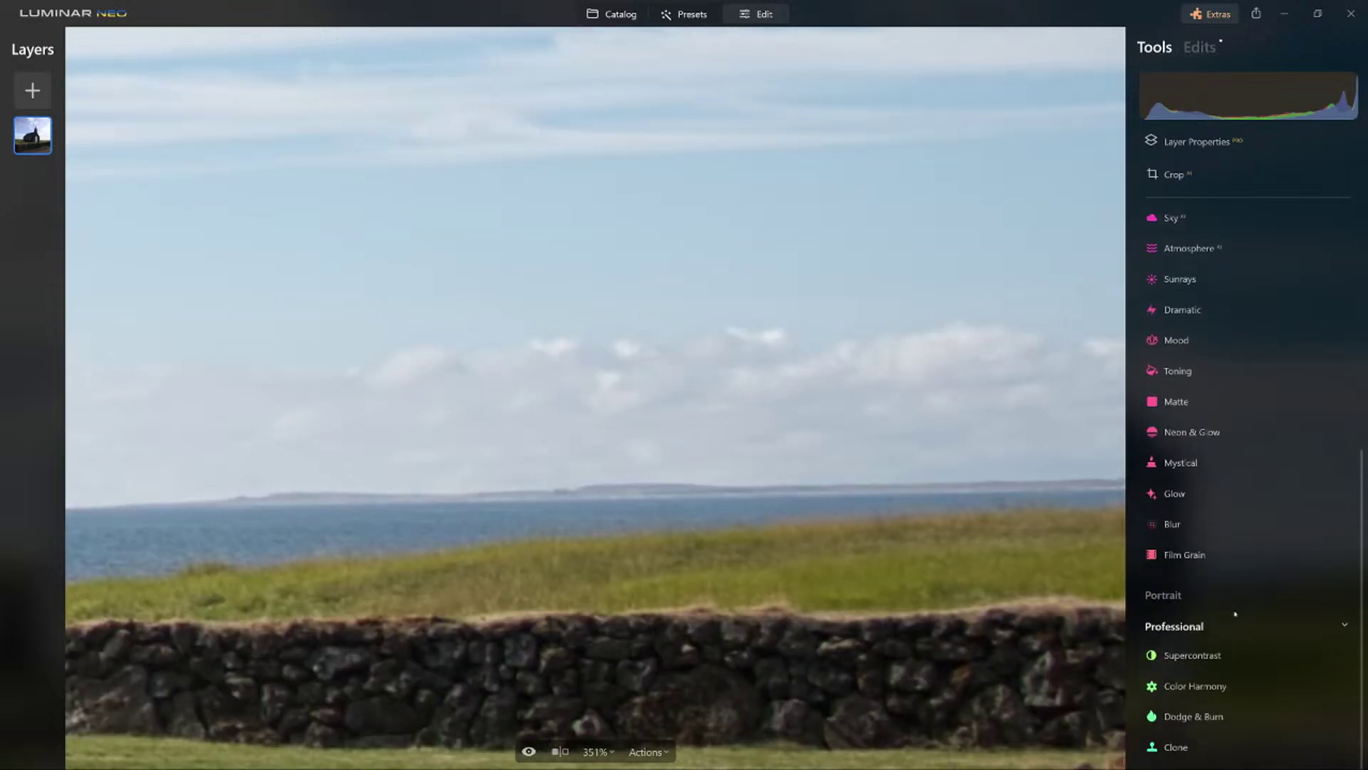
click(1176, 747)
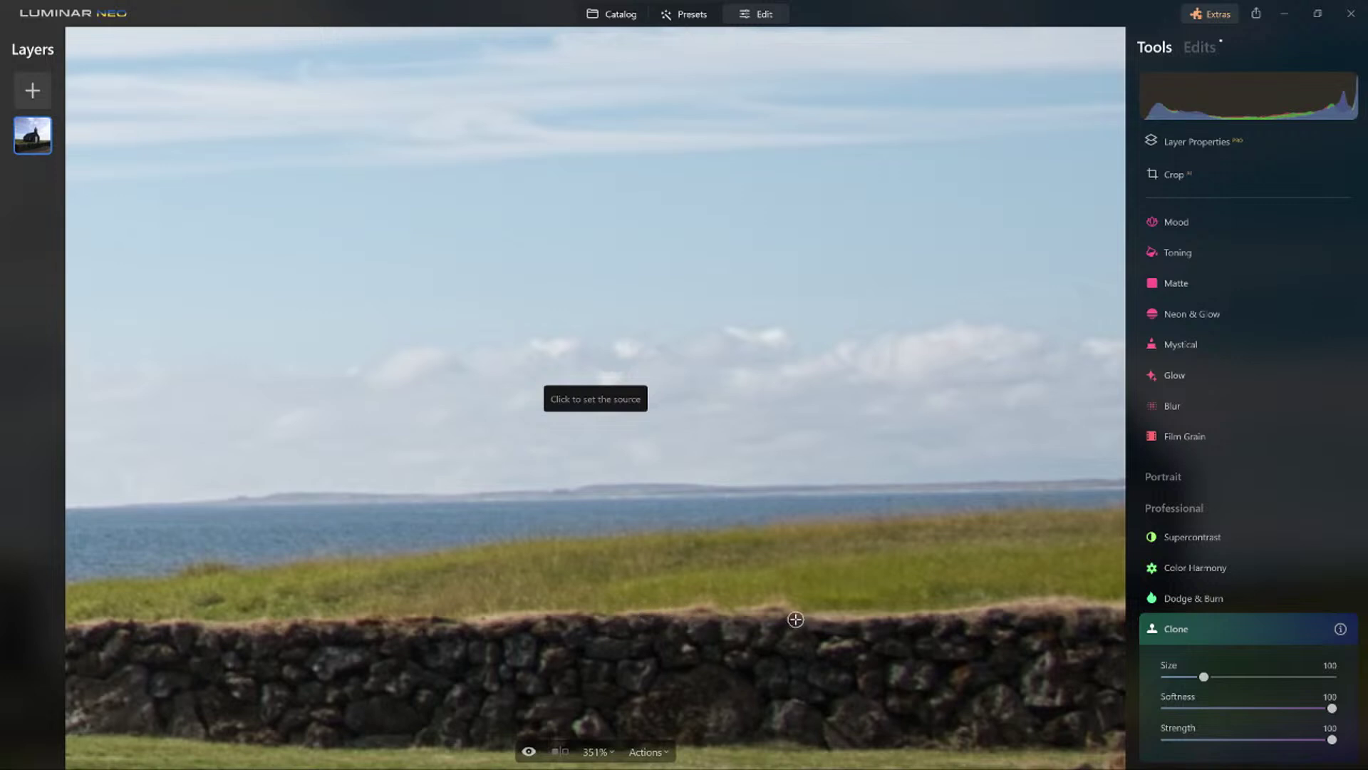
click(635, 612)
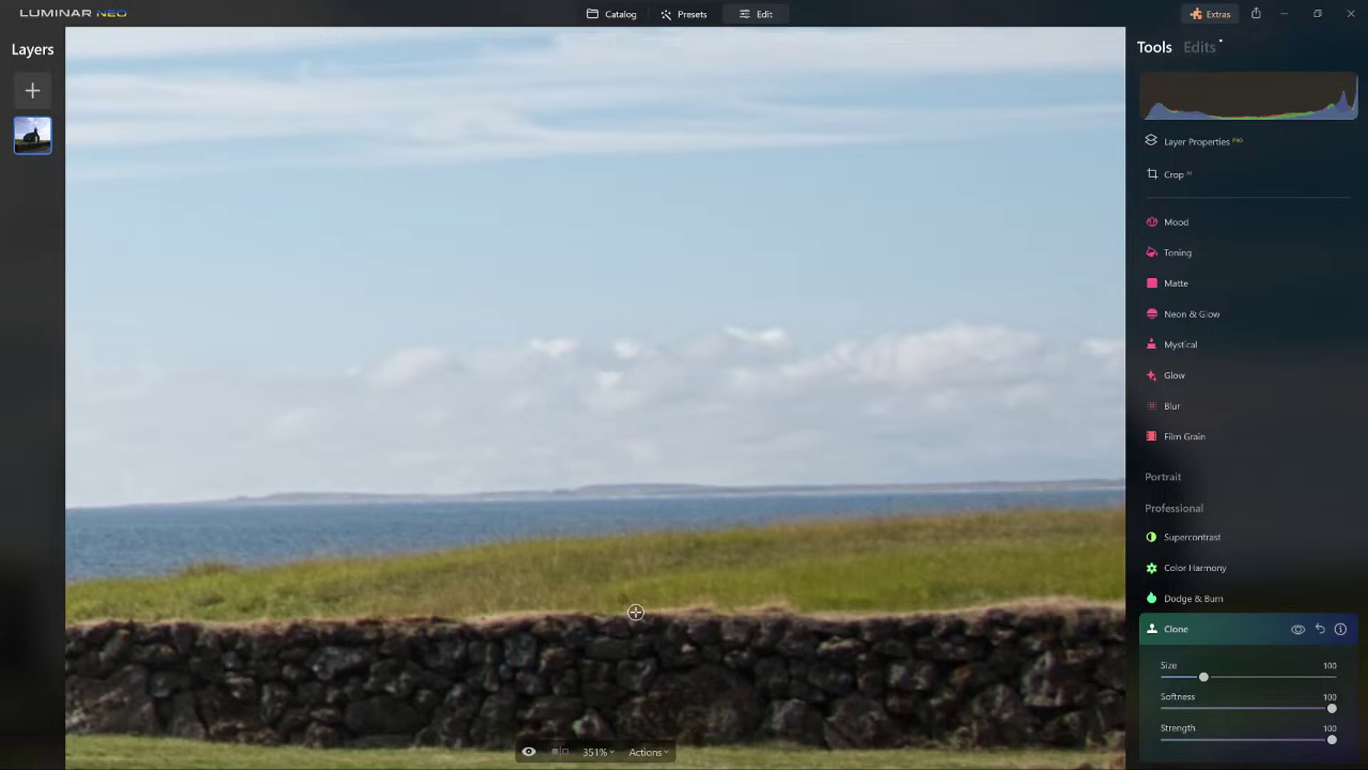
key(bracketleft)
key(bracketleft)
key(bracketleft)
key(bracketleft)
key(bracketleft)
key(bracketleft)
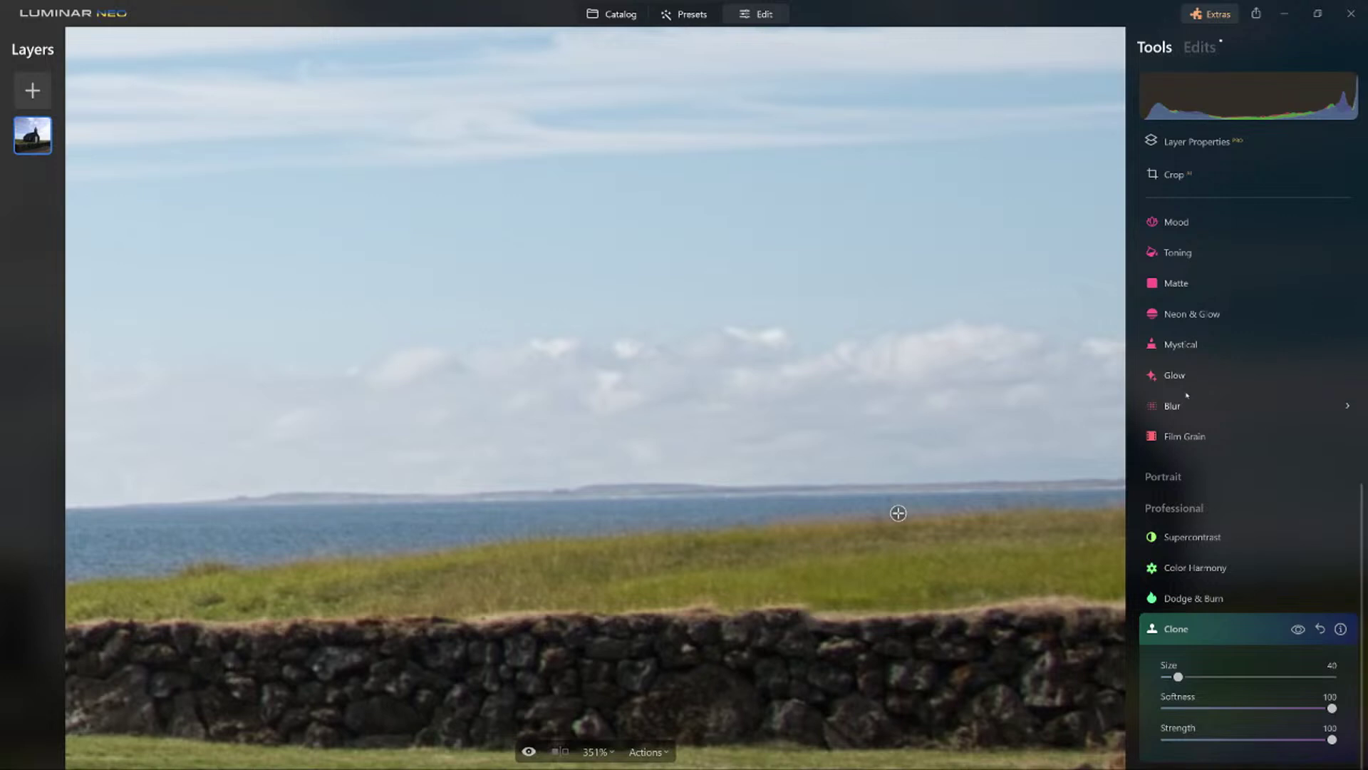
click(1197, 639)
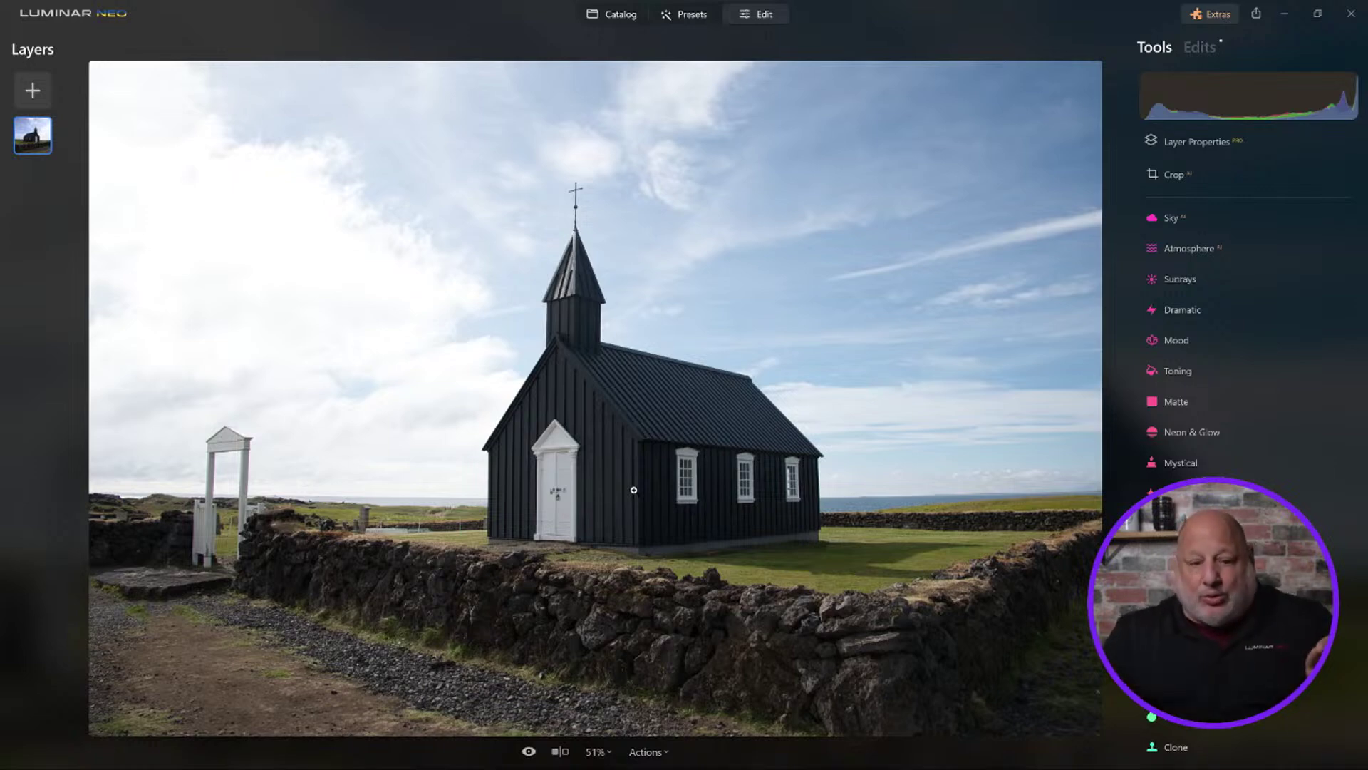
Erase the two tiny walkers on the grassy dunes between the gate and the church with a size 20 brush.
scroll(353, 548, up, 3)
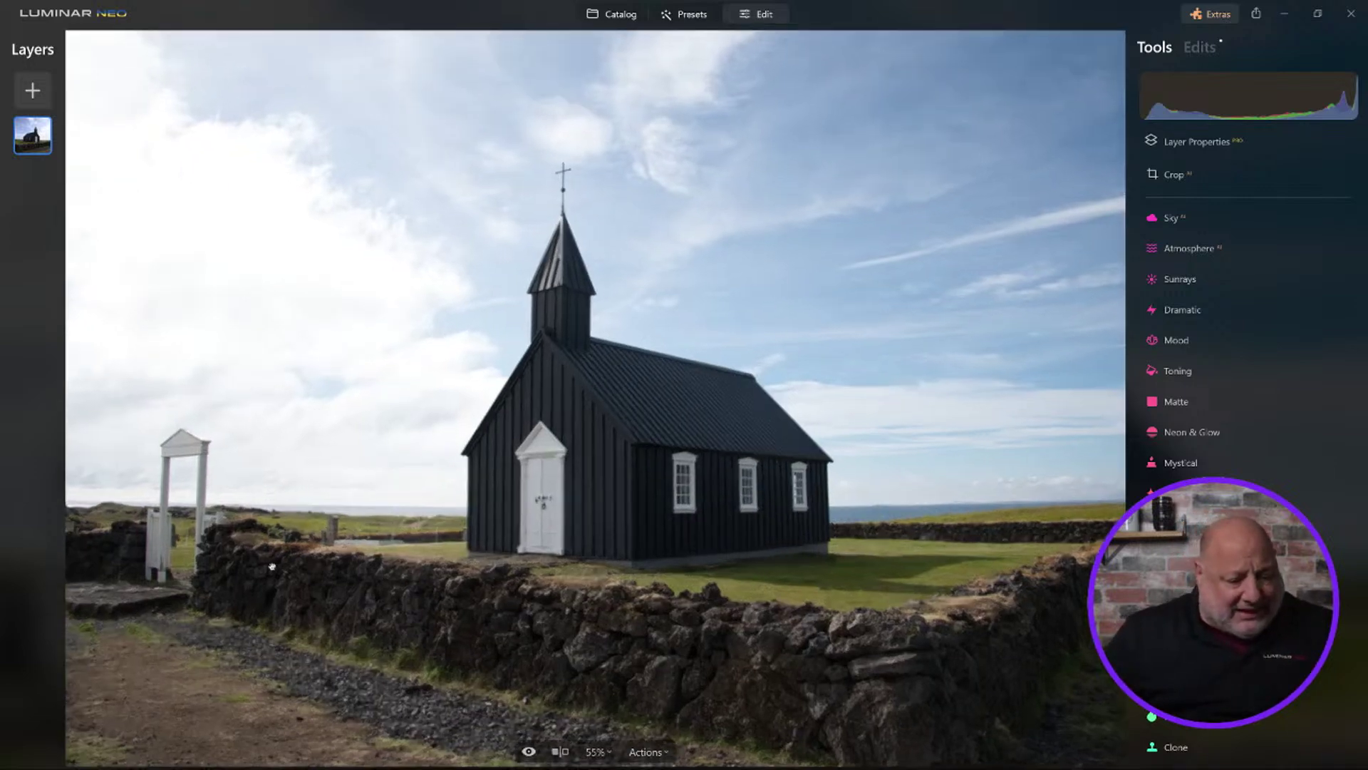
scroll(229, 581, up, 5)
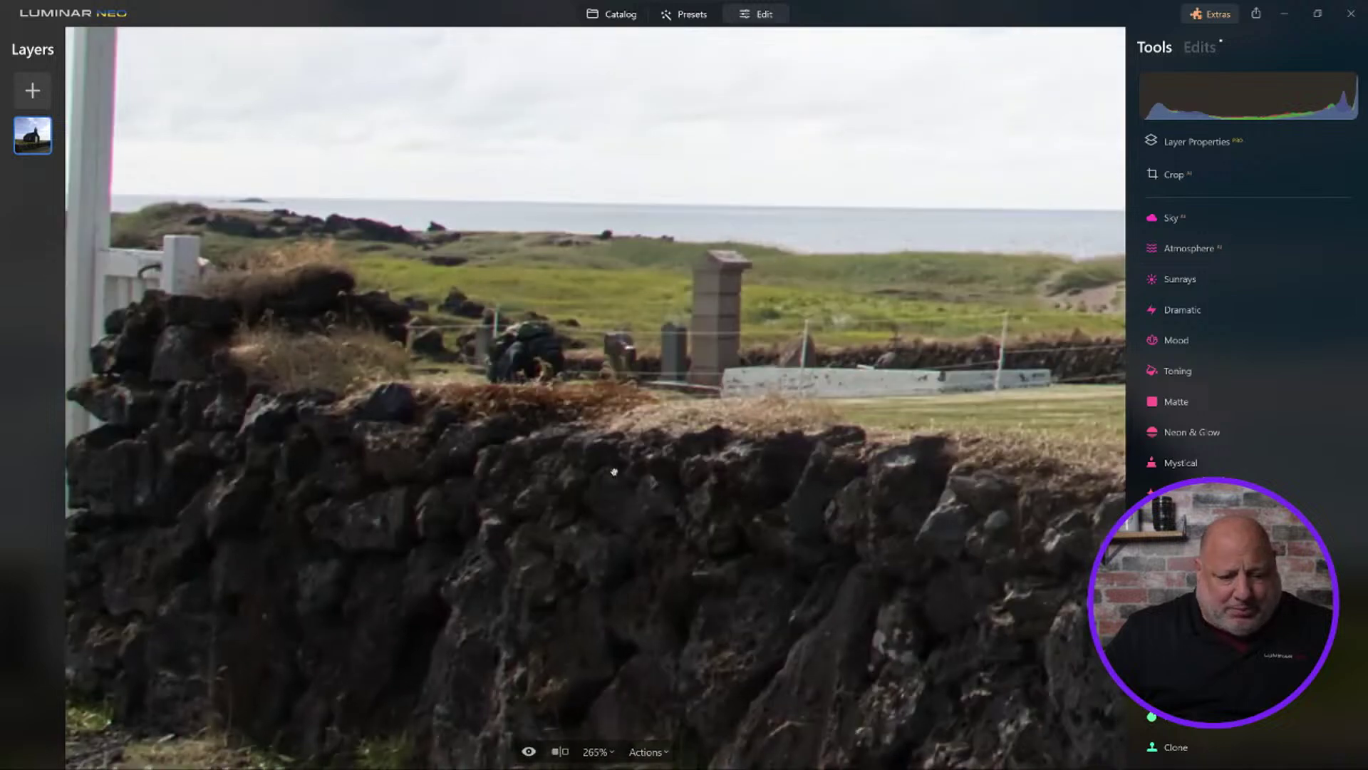
scroll(691, 354, down, 6)
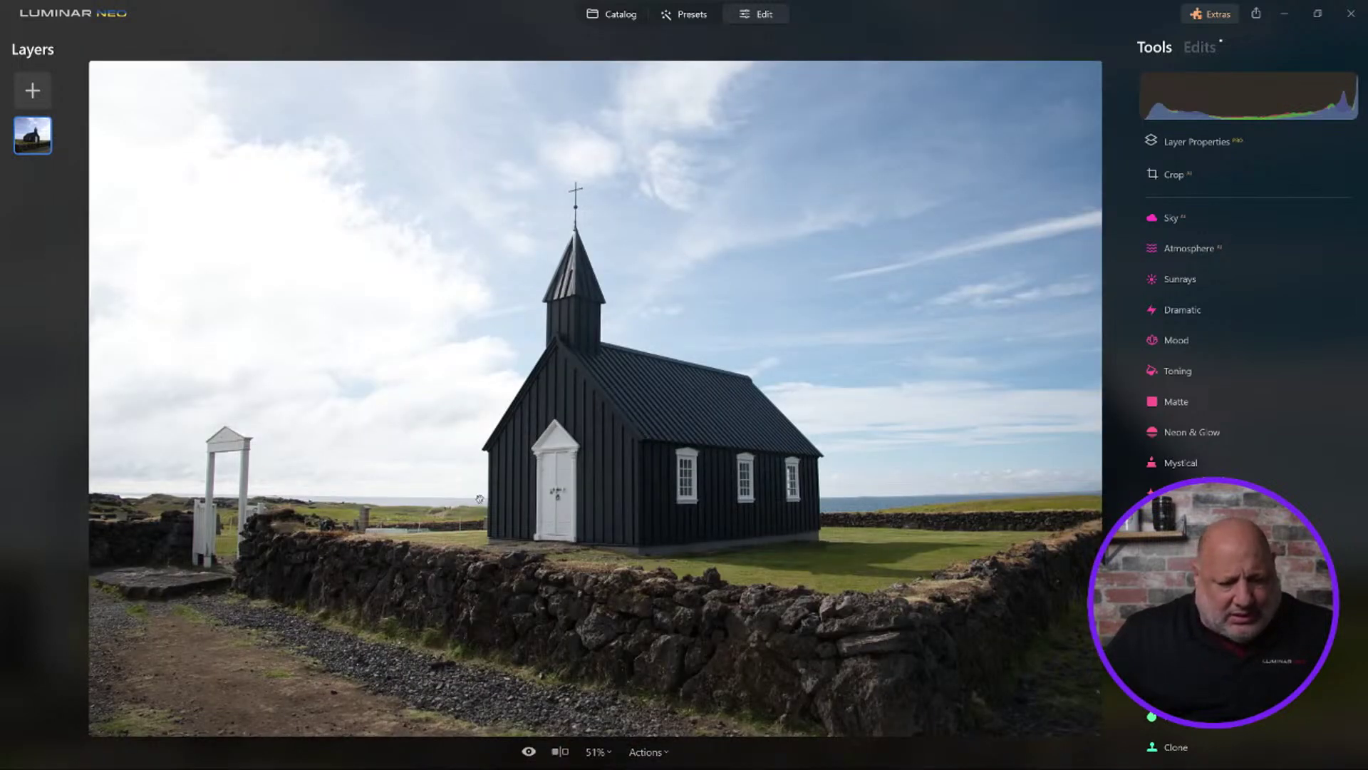
click(438, 502)
scroll(427, 459, up, 8)
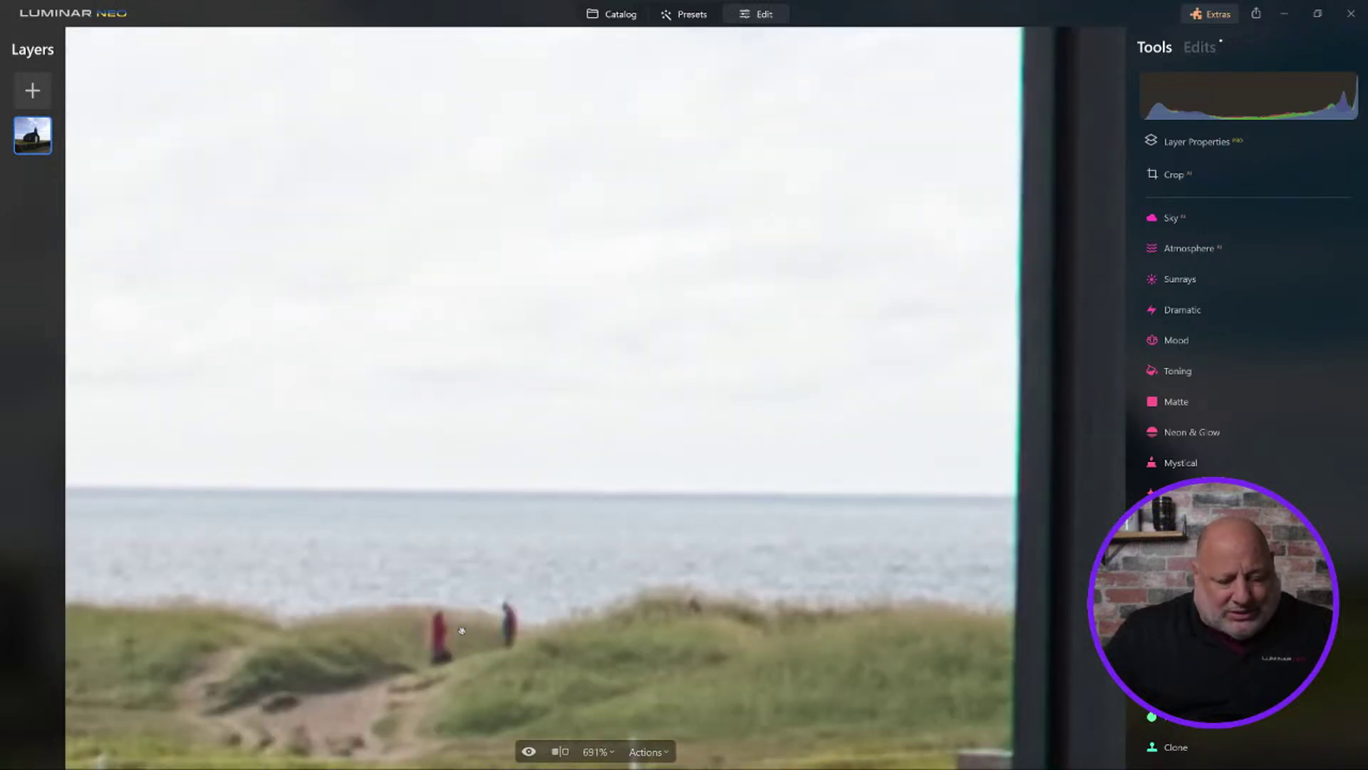
drag(473, 654, 474, 551)
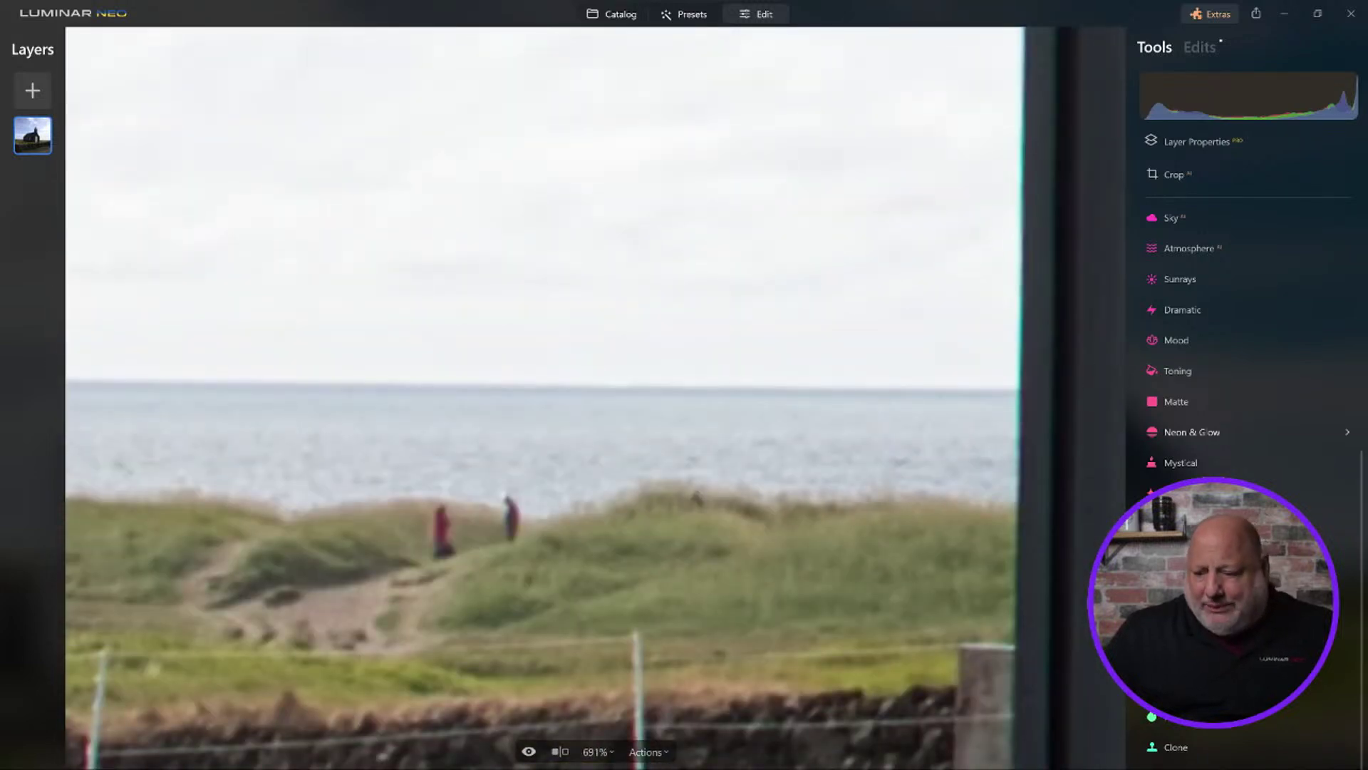
scroll(1212, 401, up, 5)
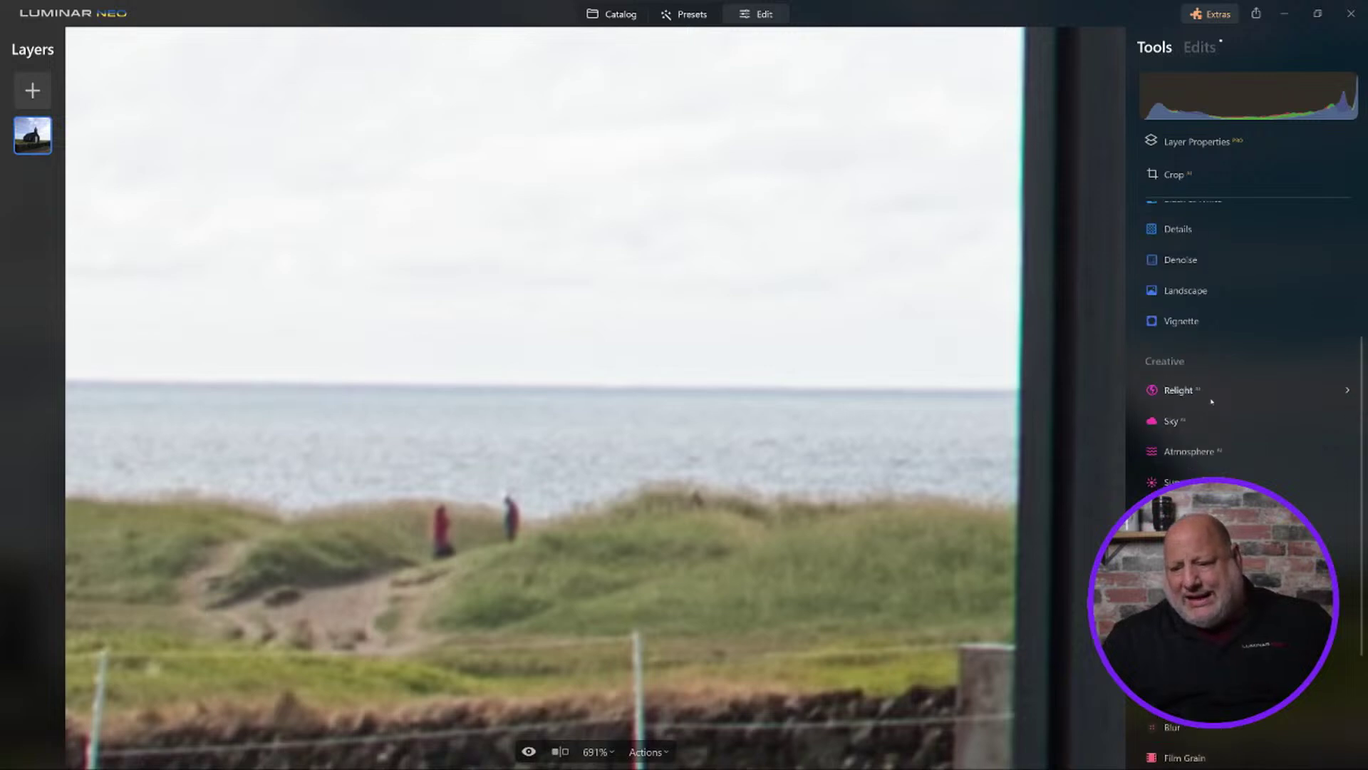
click(1176, 347)
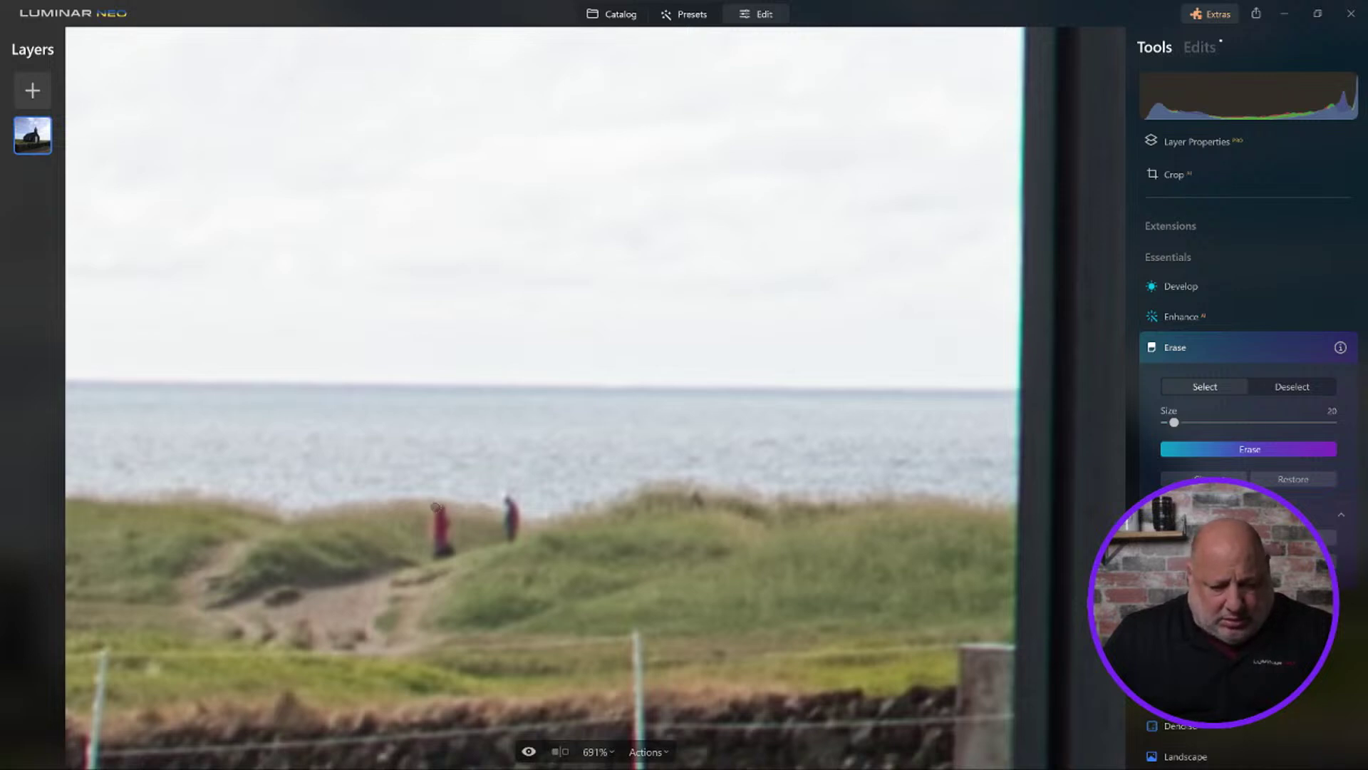
drag(439, 508, 444, 551)
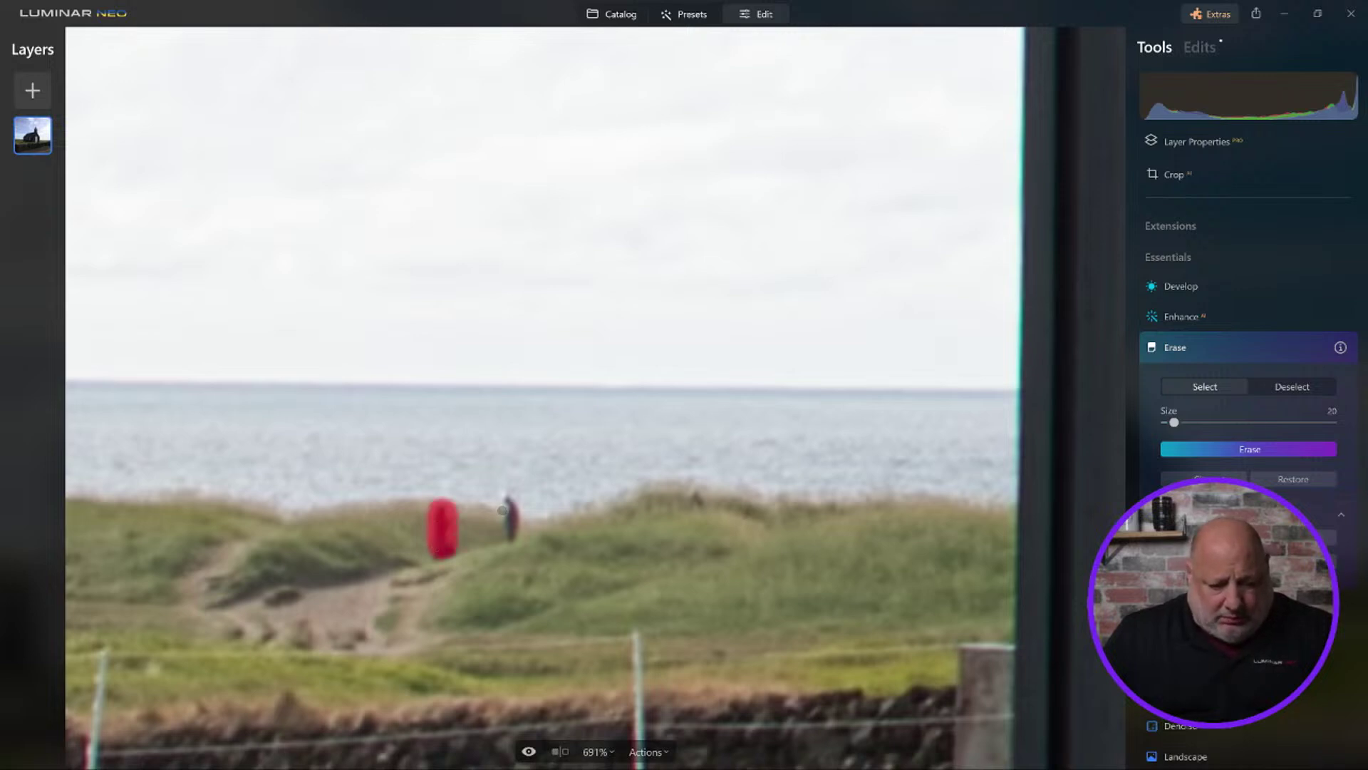
drag(506, 498, 518, 553)
click(1223, 449)
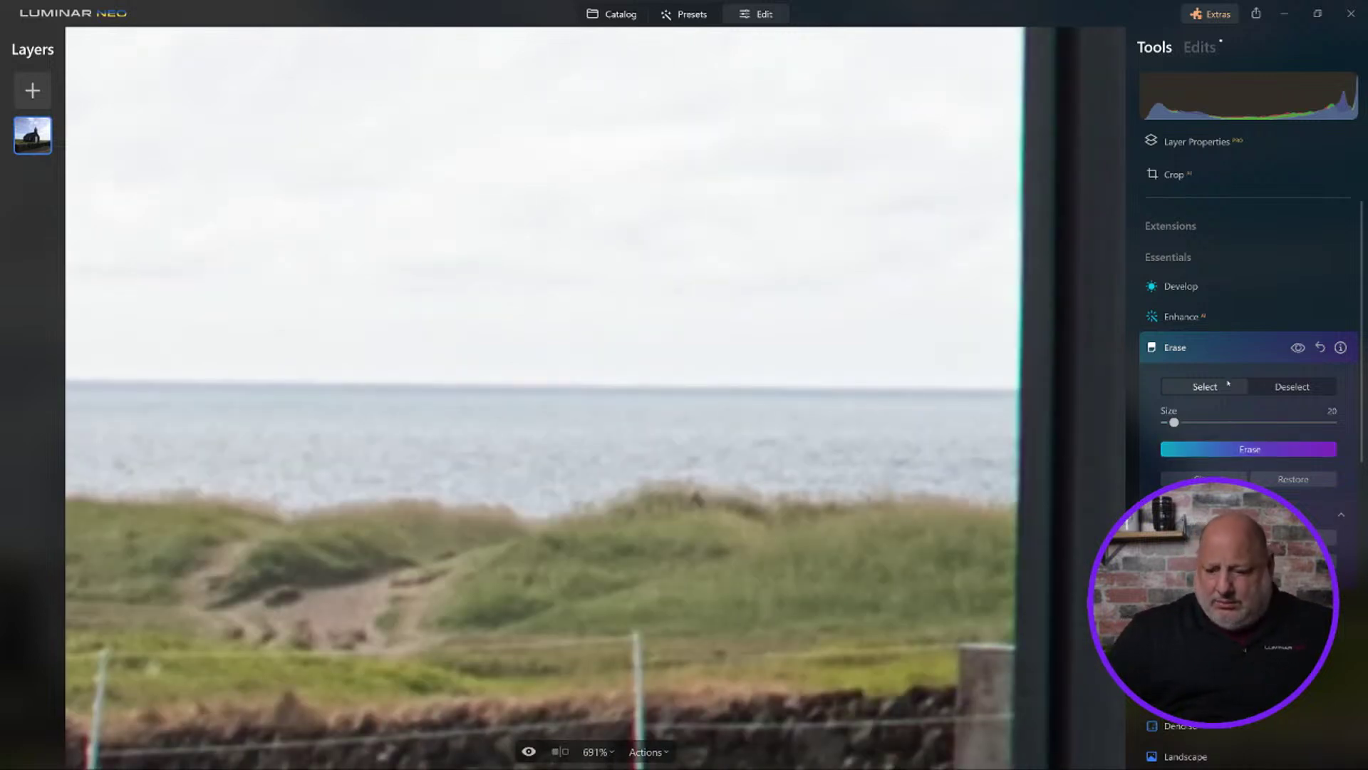
click(1224, 349)
key(ctrl+0)
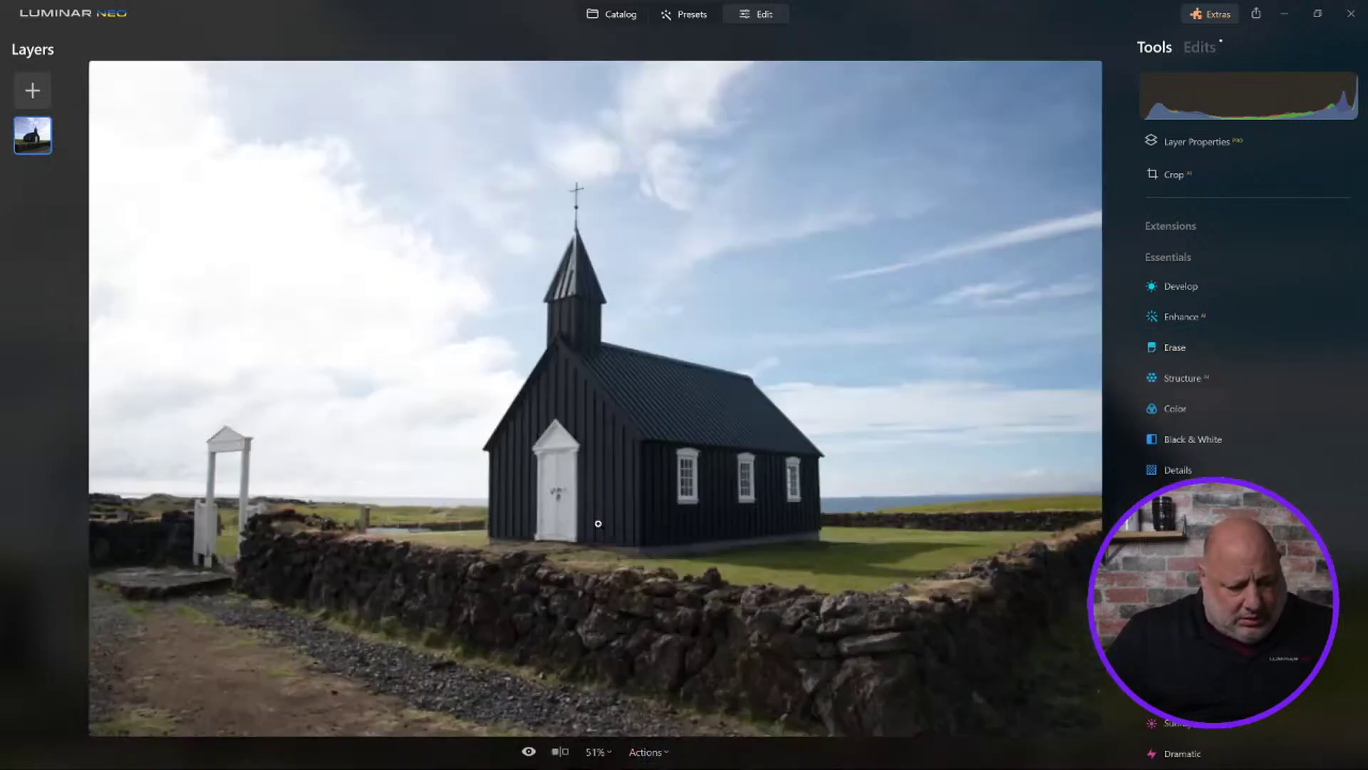
Clone gravel over the dark flat rock at the path's edge below the stone wall with a size 88 brush.
click(303, 496)
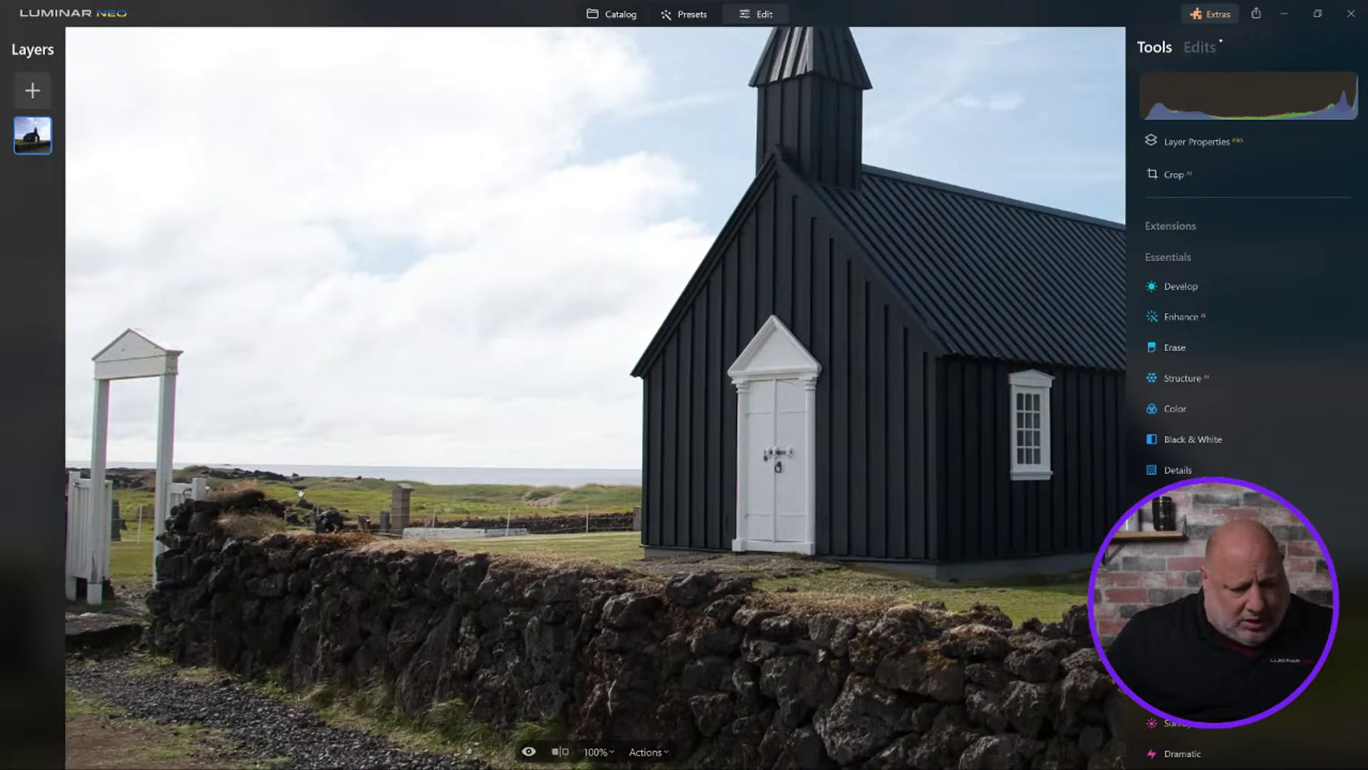
click(300, 491)
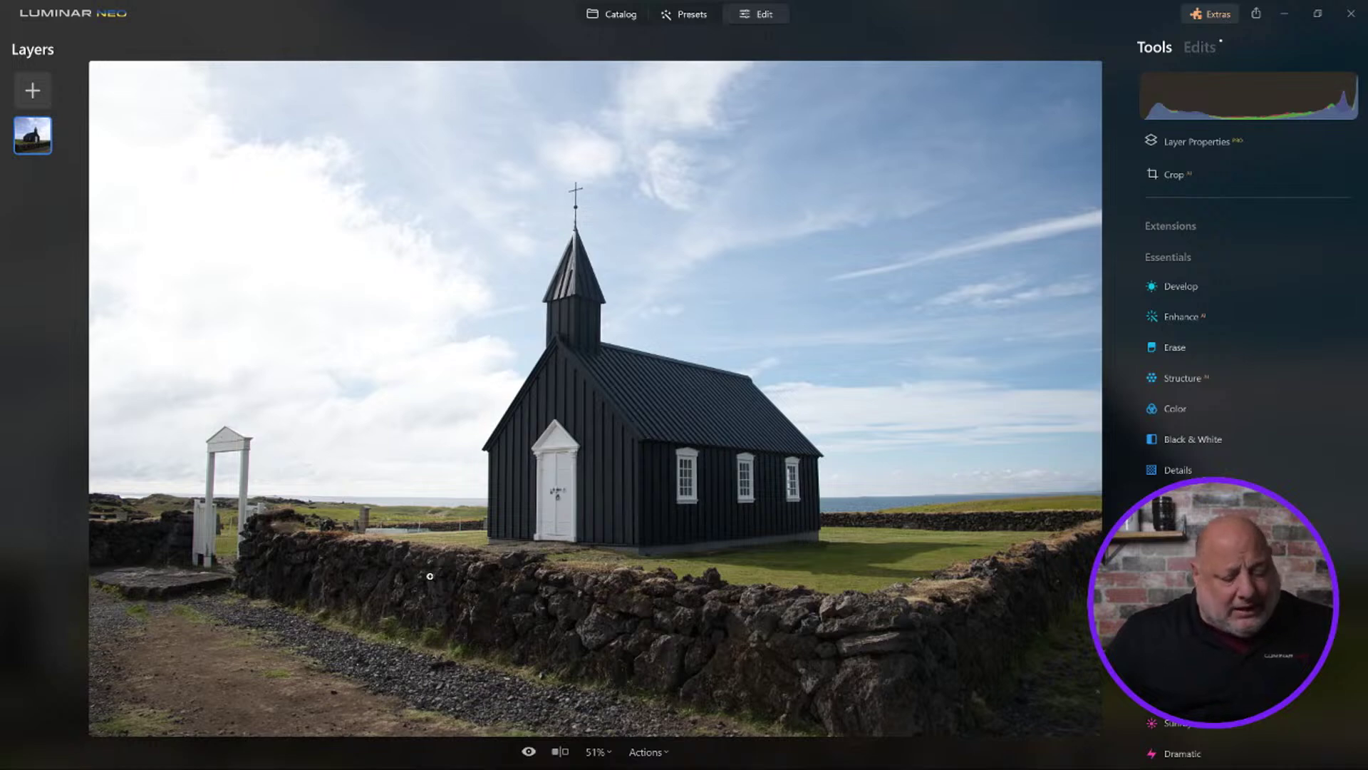
scroll(431, 684, up, 5)
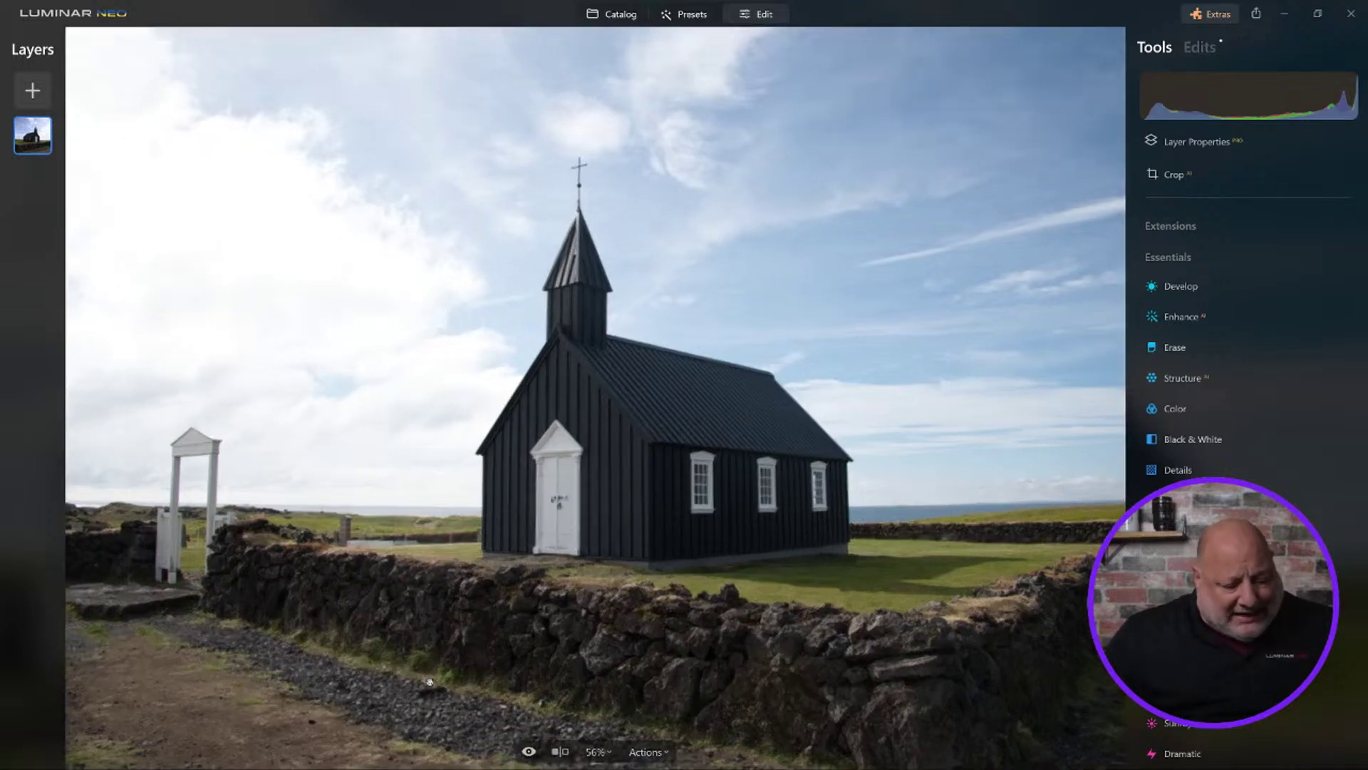
scroll(430, 682, up, 3)
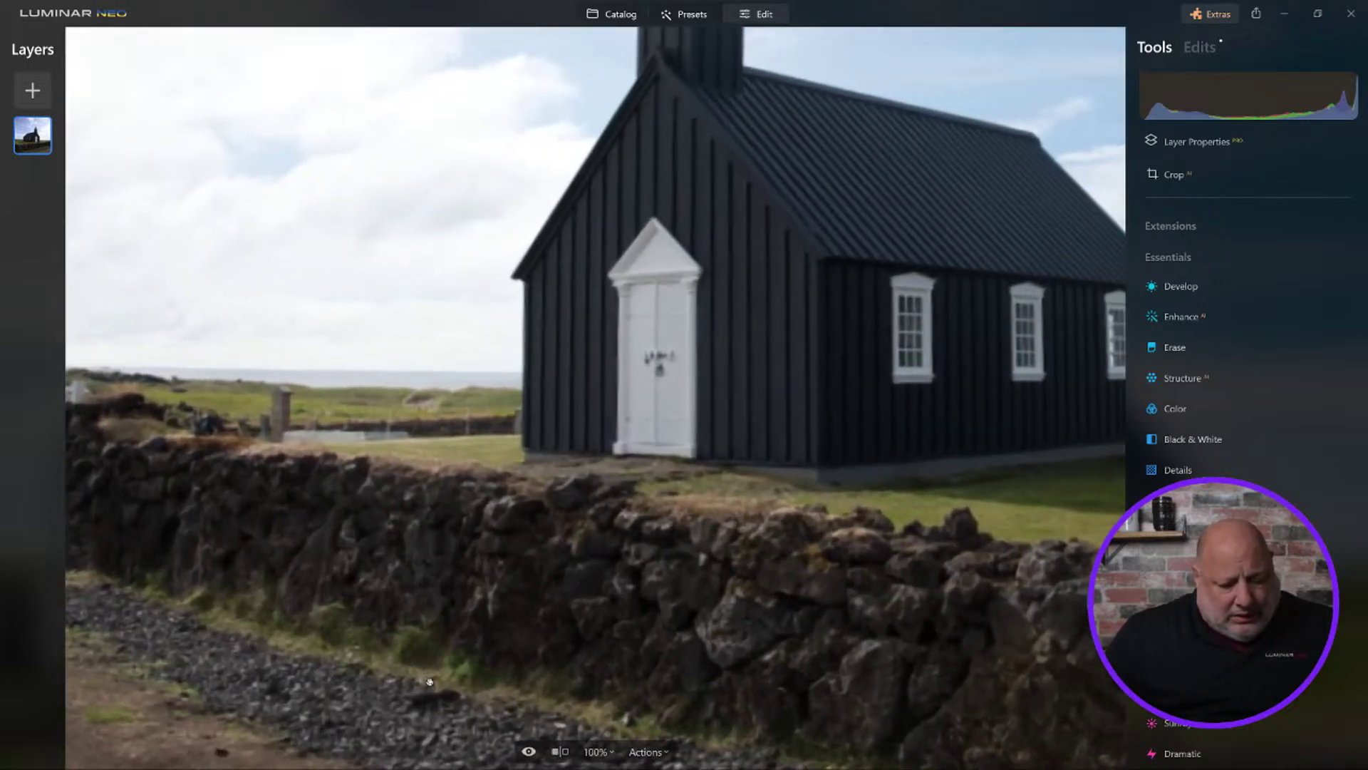
scroll(500, 647, up, 2)
scroll(500, 647, up, 4)
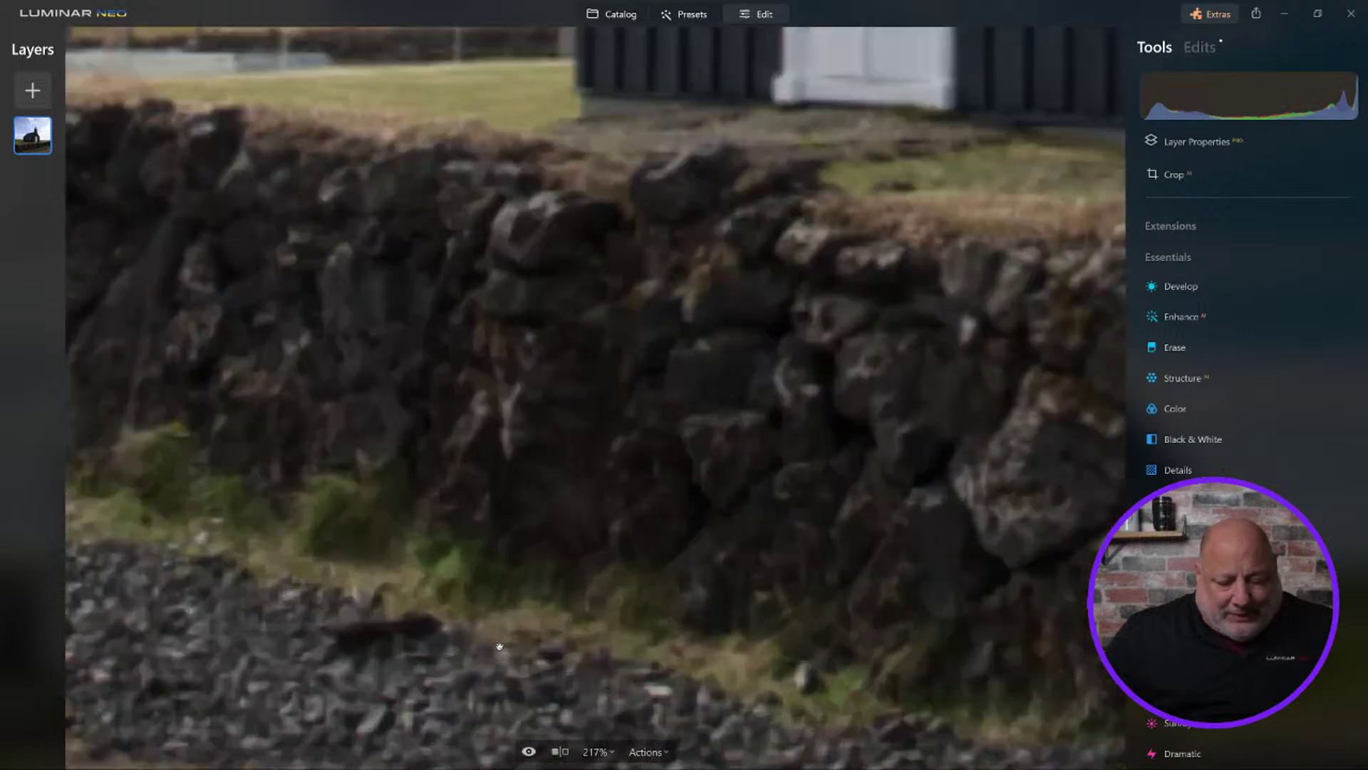
scroll(499, 647, down, 2)
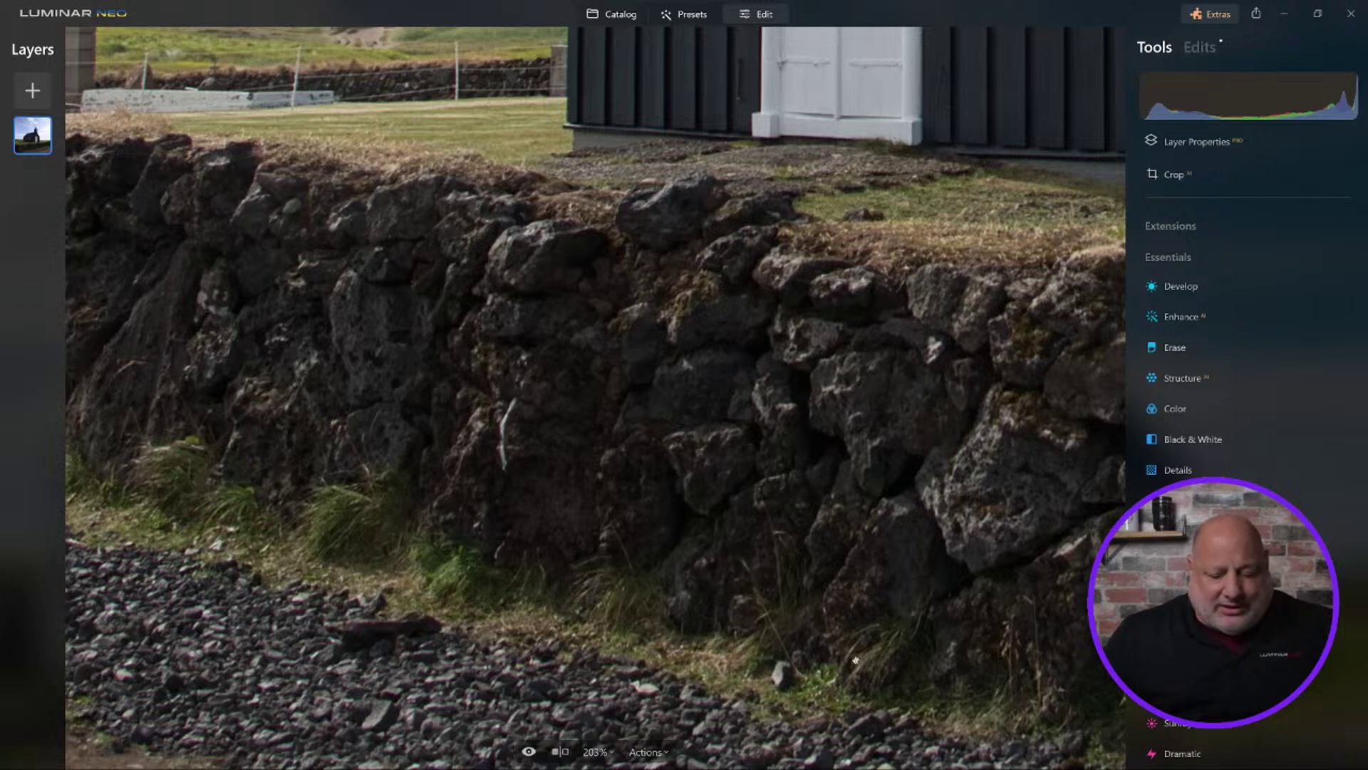
scroll(1247, 356, down, 10)
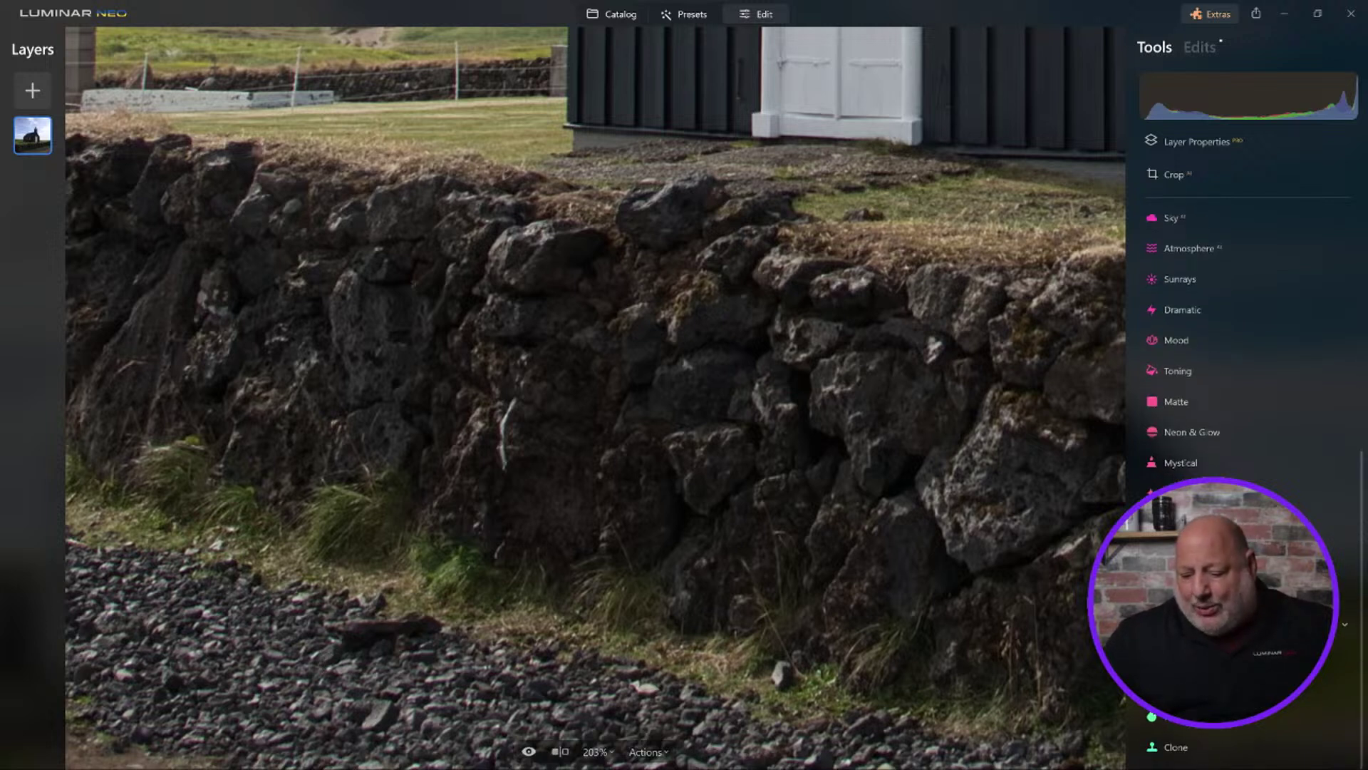
click(1184, 743)
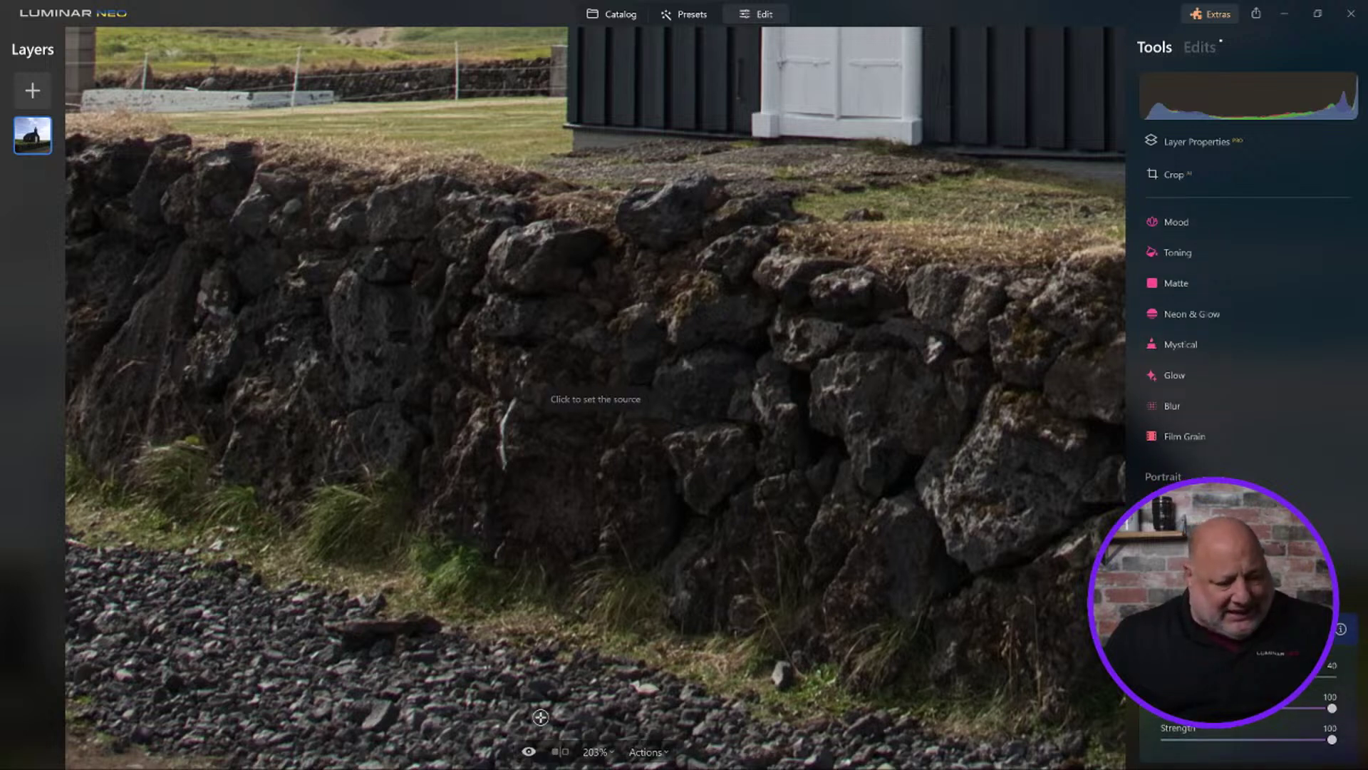
click(139, 588)
mouse_move(350, 624)
mouse_down()
mouse_move(420, 631)
mouse_move(330, 678)
mouse_up()
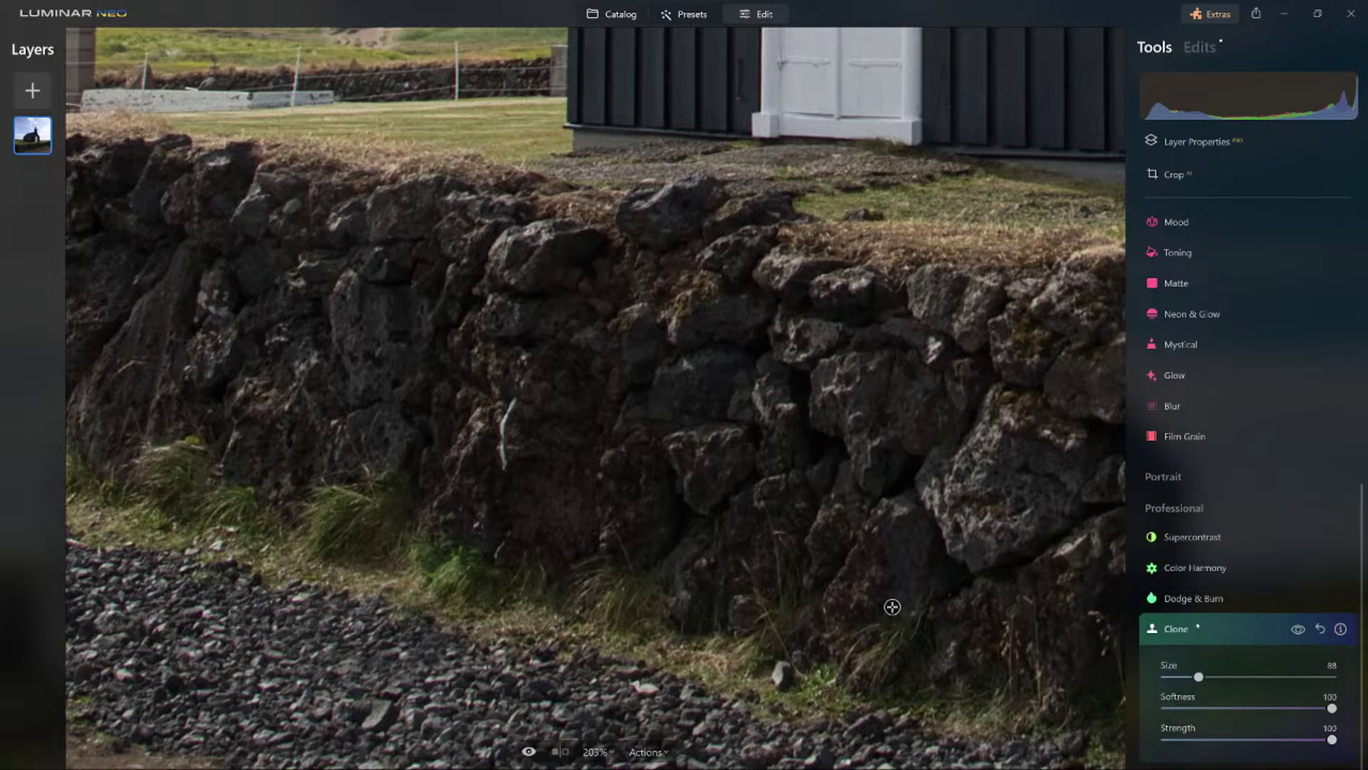
click(1201, 628)
double_click(613, 399)
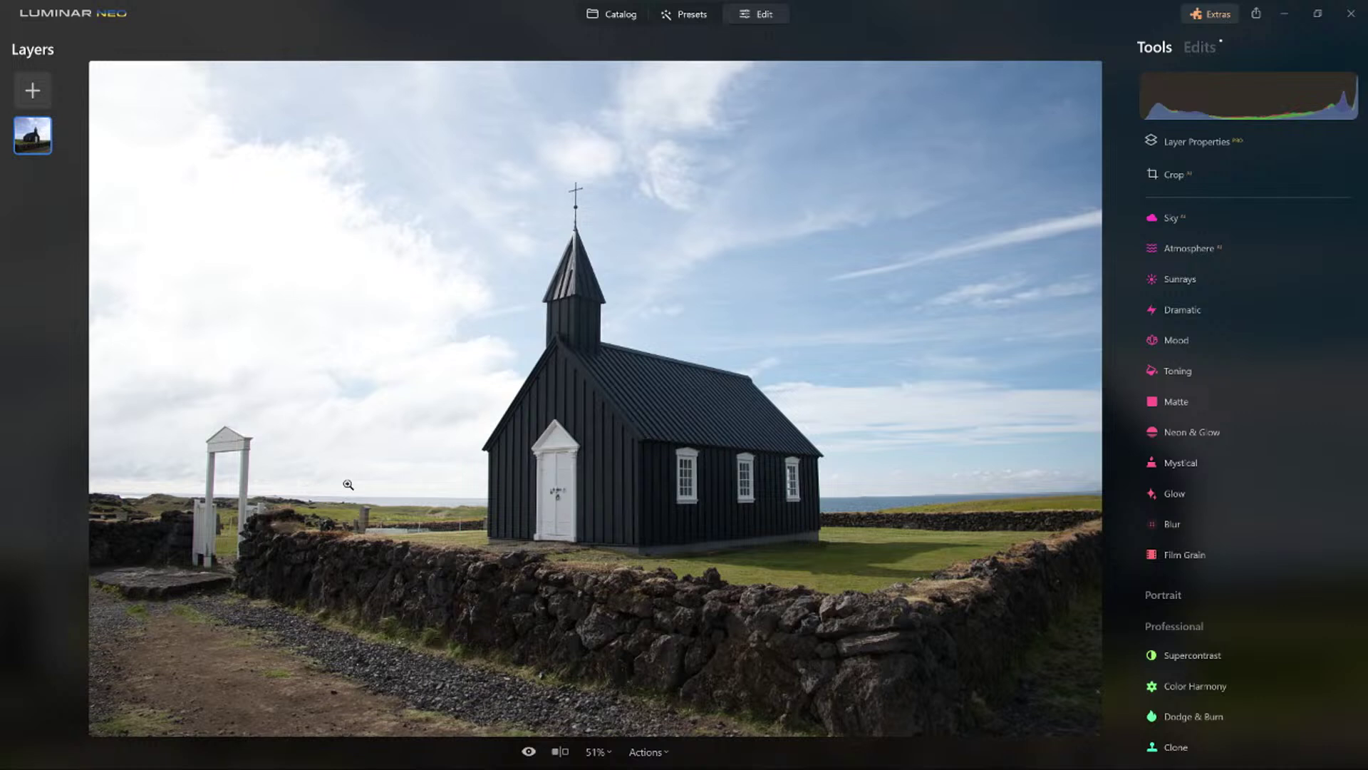
Apply the Church v2 preset from My Presets to the photo and return to the editing tools.
scroll(374, 454, down, 1)
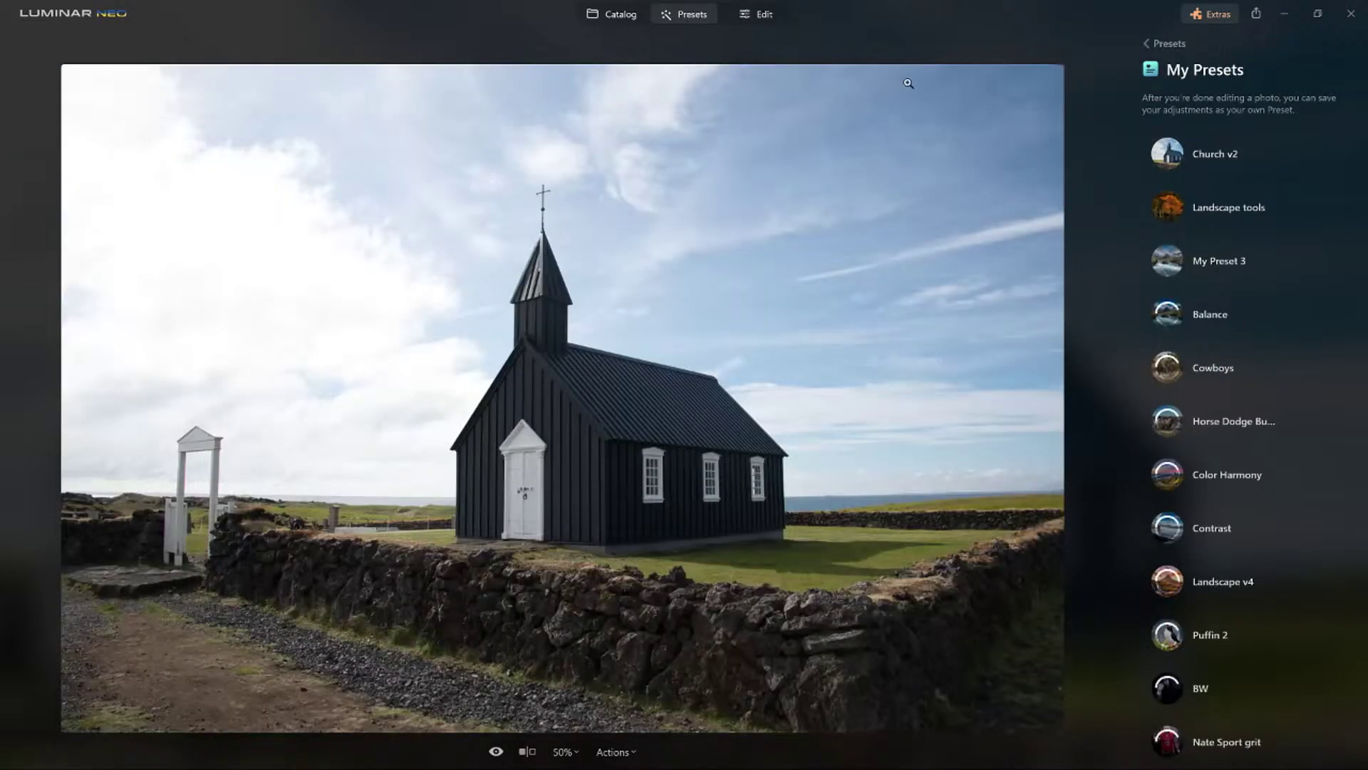
click(1201, 162)
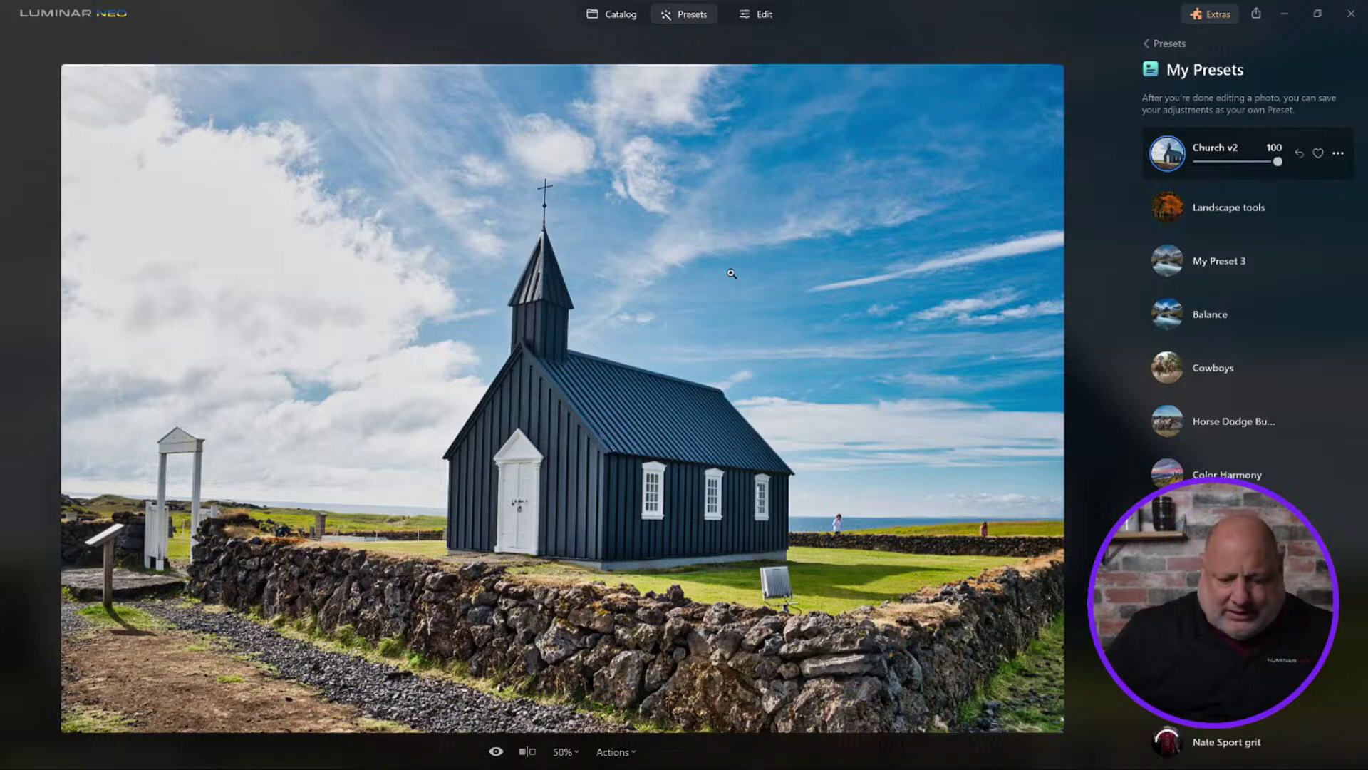
click(756, 15)
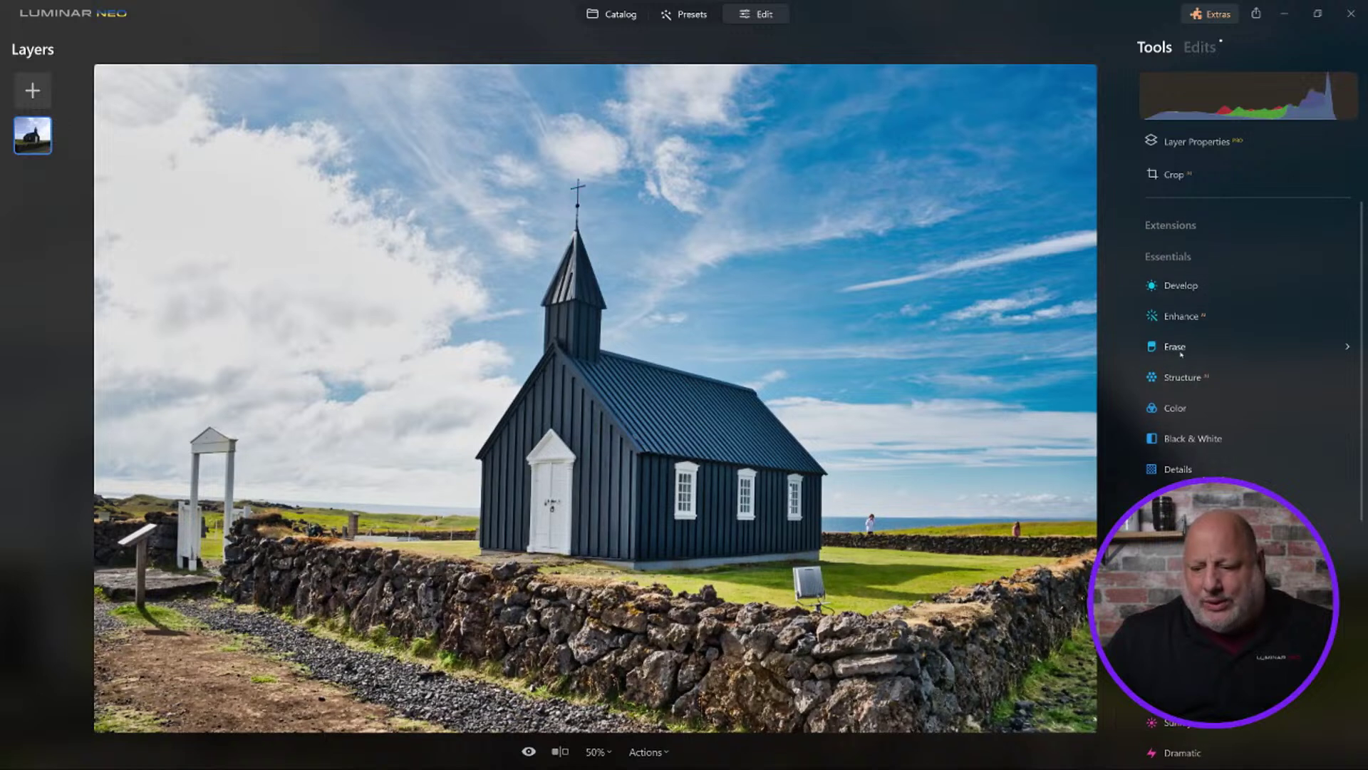
Erase the floodlight from the grass beside the church and the two people at the distant stone wall.
click(1176, 347)
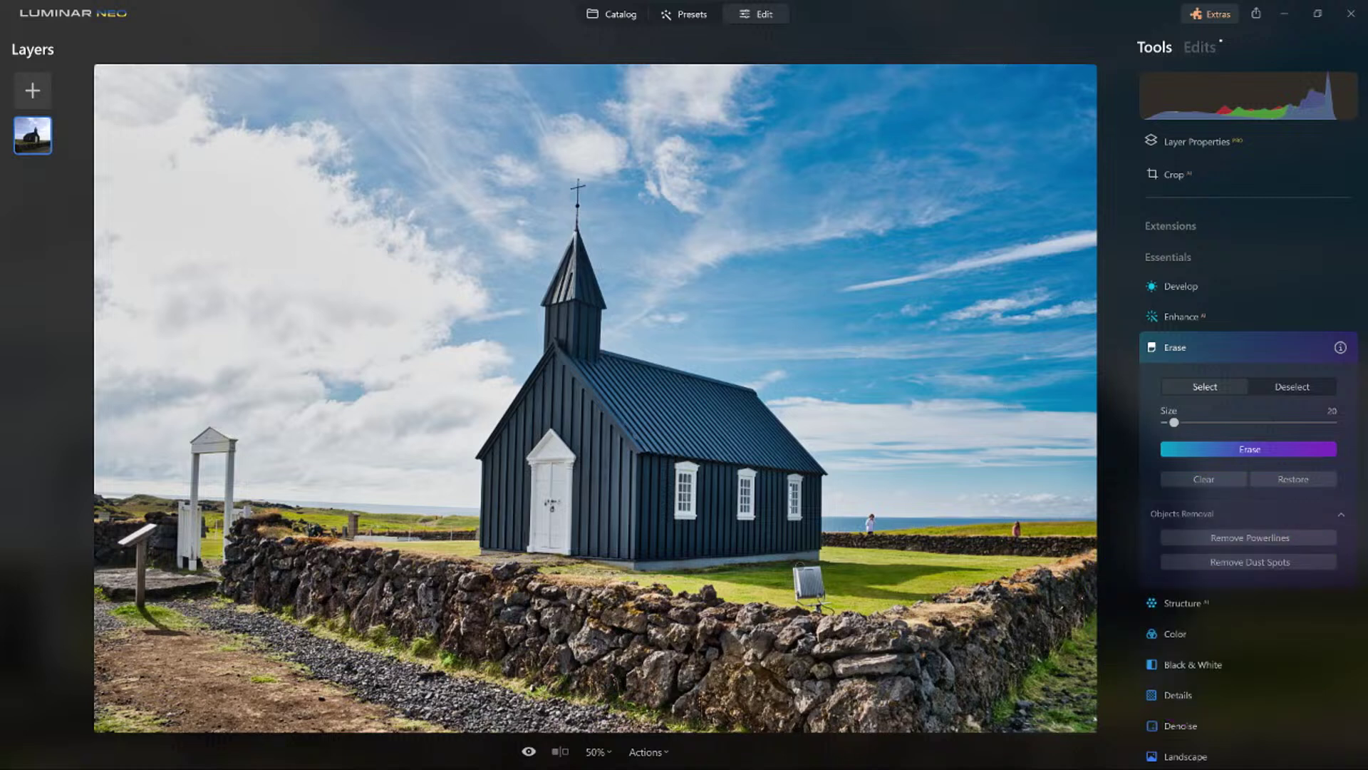
mouse_move(791, 567)
mouse_down()
mouse_move(820, 569)
mouse_move(831, 607)
mouse_move(800, 600)
mouse_move(798, 581)
mouse_move(821, 597)
mouse_move(807, 592)
mouse_up()
click(1223, 451)
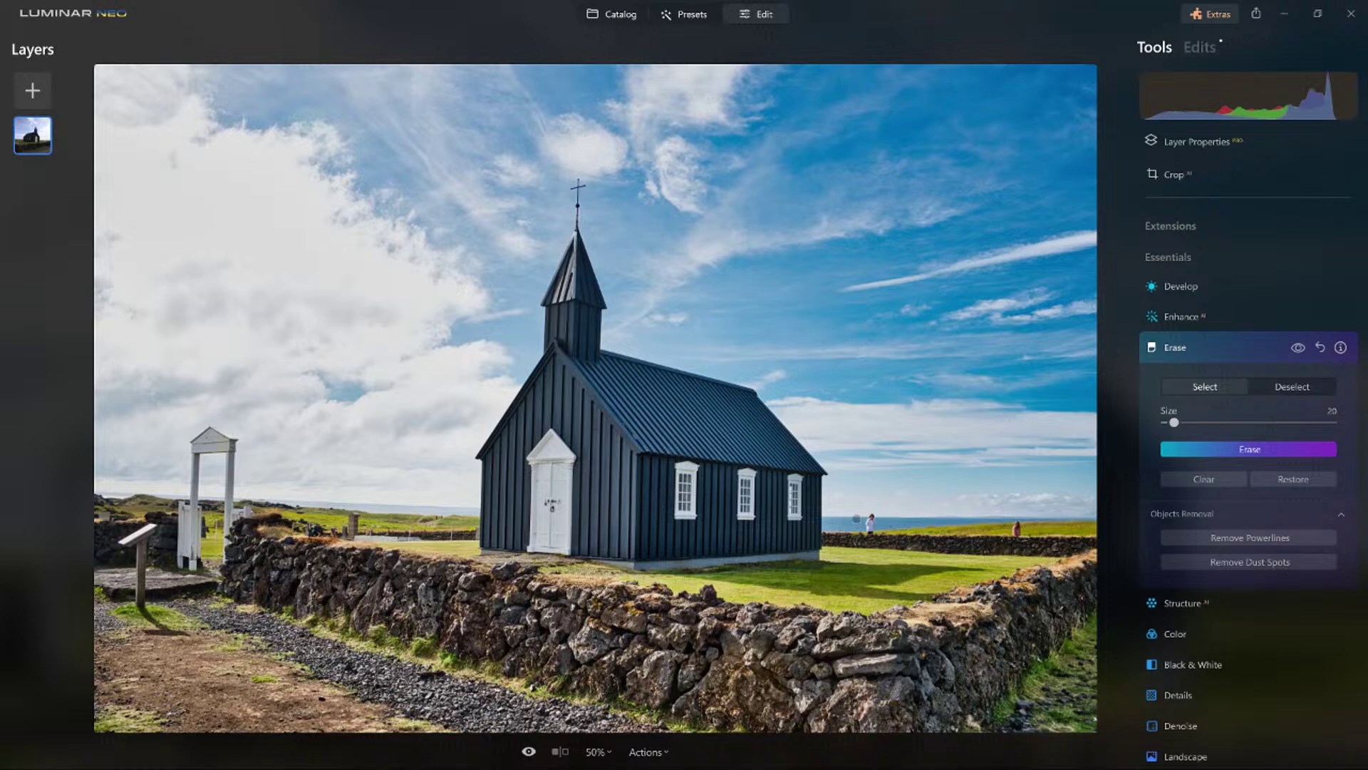
drag(872, 514, 872, 527)
drag(1018, 519, 1018, 538)
click(1202, 449)
Erase the two distant walkers on the dunes behind the church and fit the whole photo in view.
scroll(443, 511, up, 10)
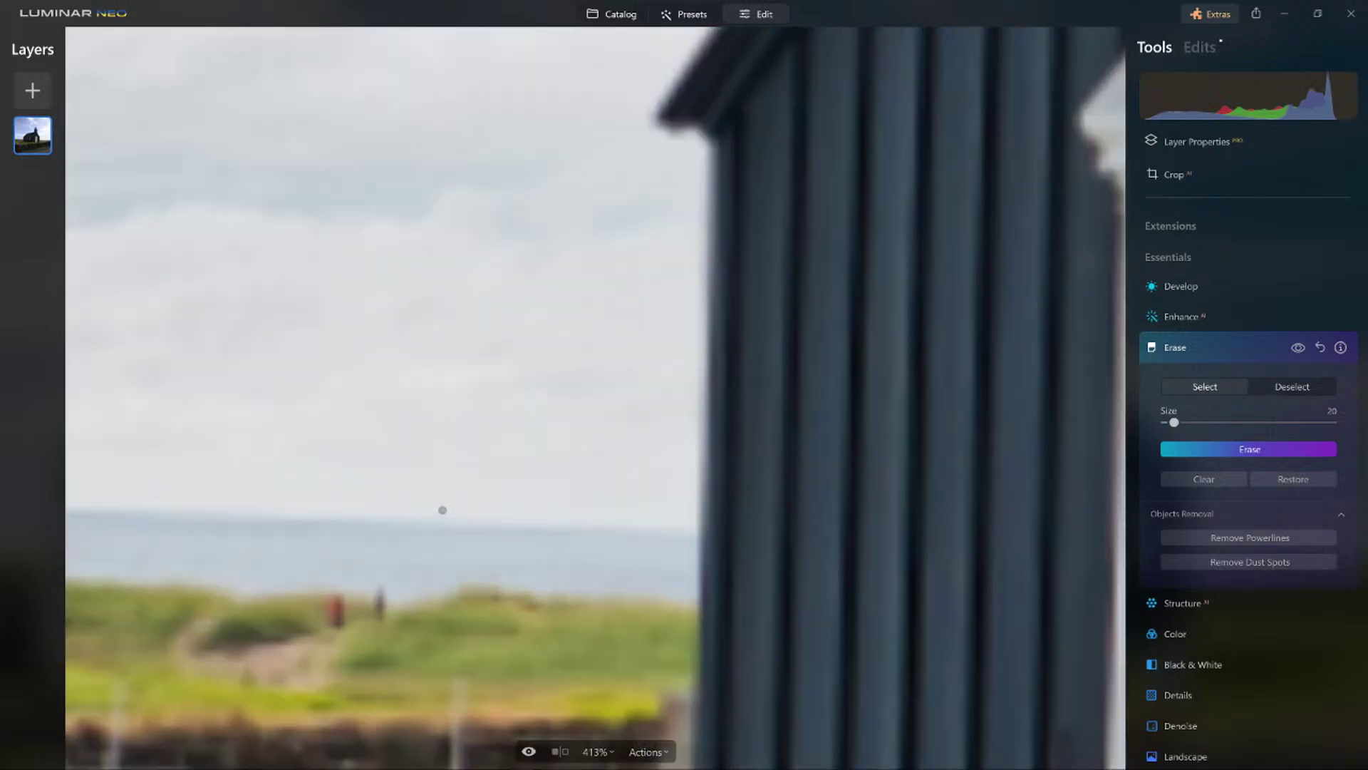
mouse_move(370, 599)
mouse_down()
mouse_move(370, 622)
mouse_move(322, 616)
mouse_move(325, 632)
mouse_up()
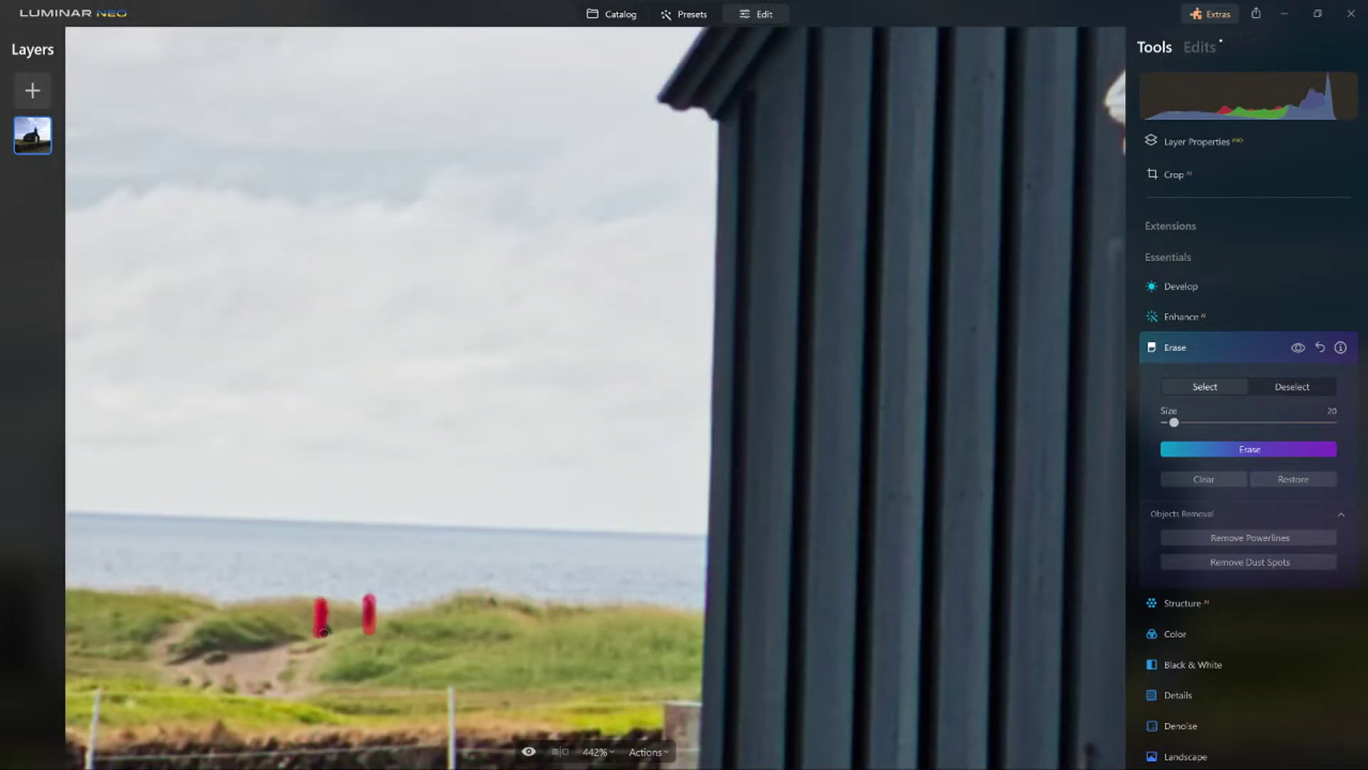
click(1177, 449)
click(1198, 350)
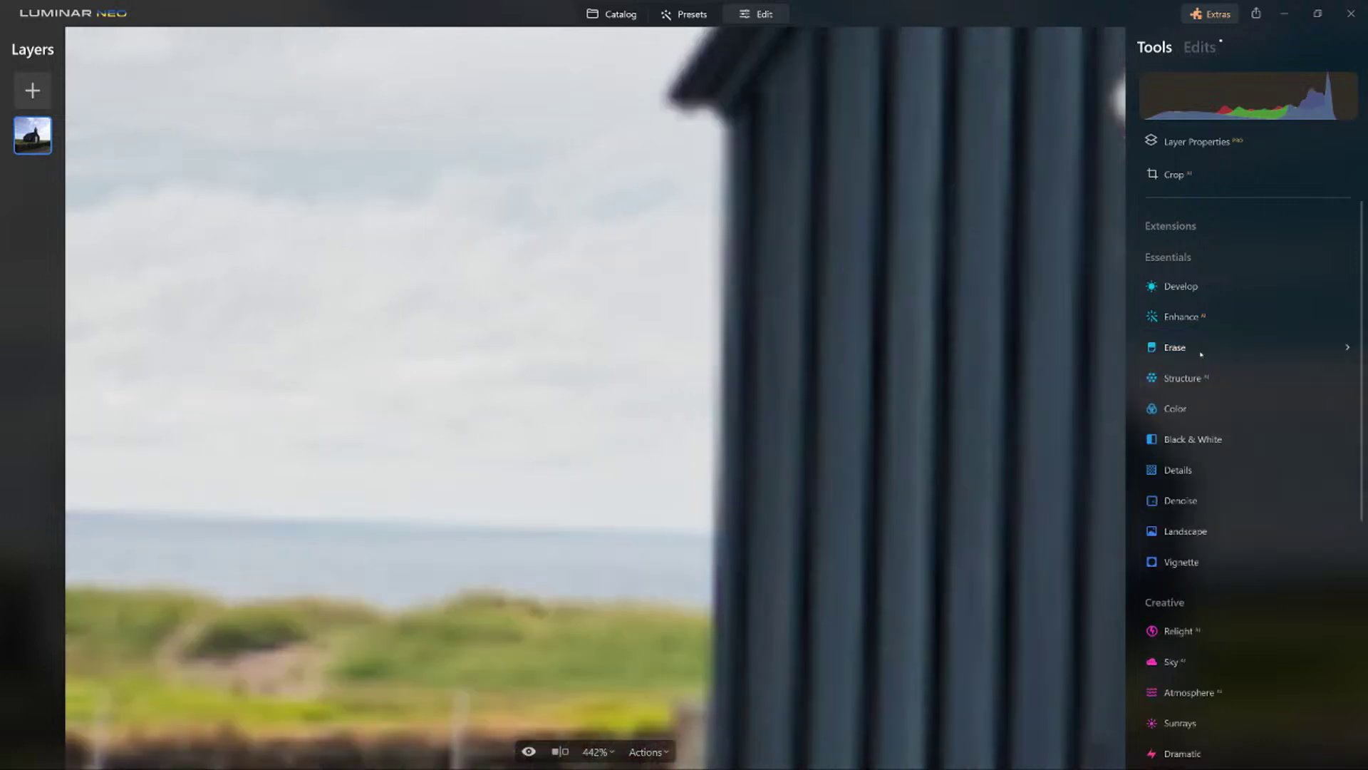
key(ctrl+0)
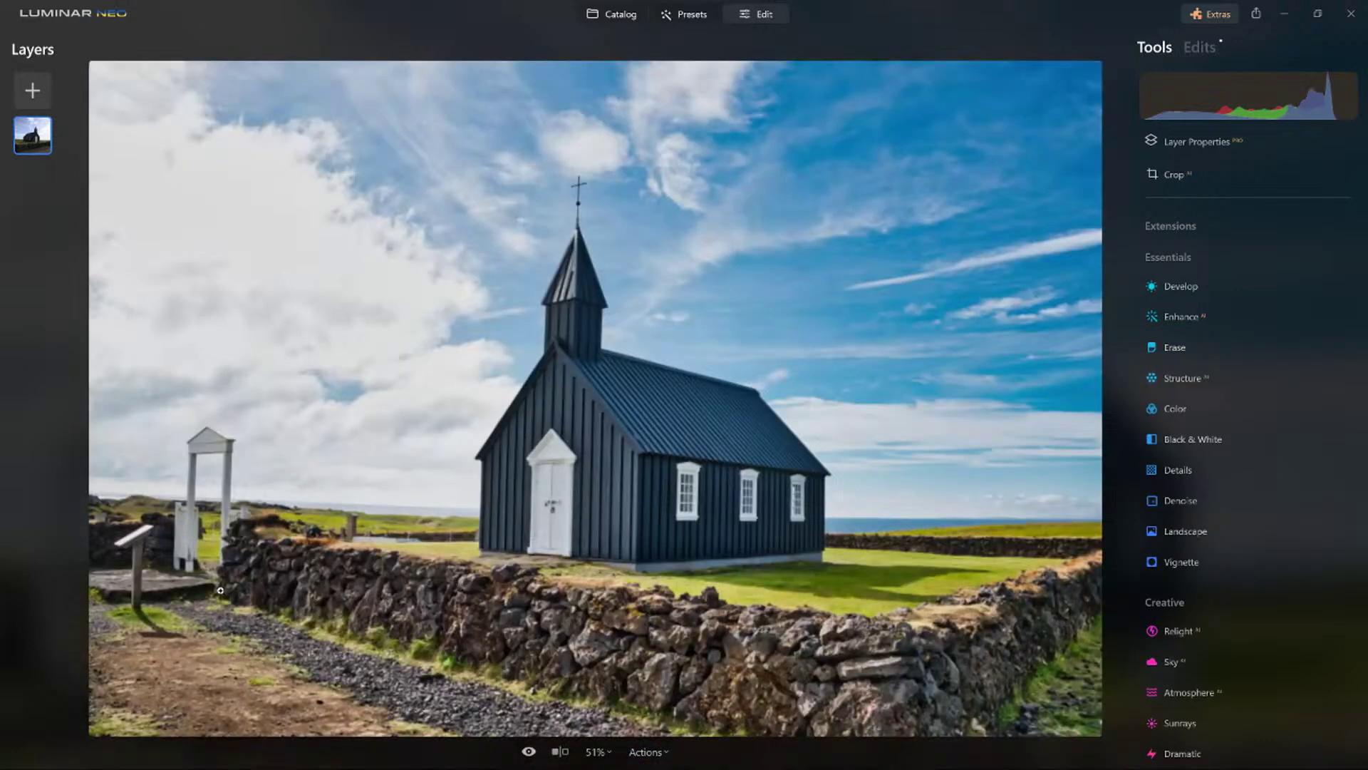
Erase the information sign and its post, including the shadow, from the path beside the white gate.
click(1176, 347)
mouse_move(151, 528)
mouse_down()
mouse_move(113, 547)
mouse_move(147, 535)
mouse_move(155, 629)
mouse_up()
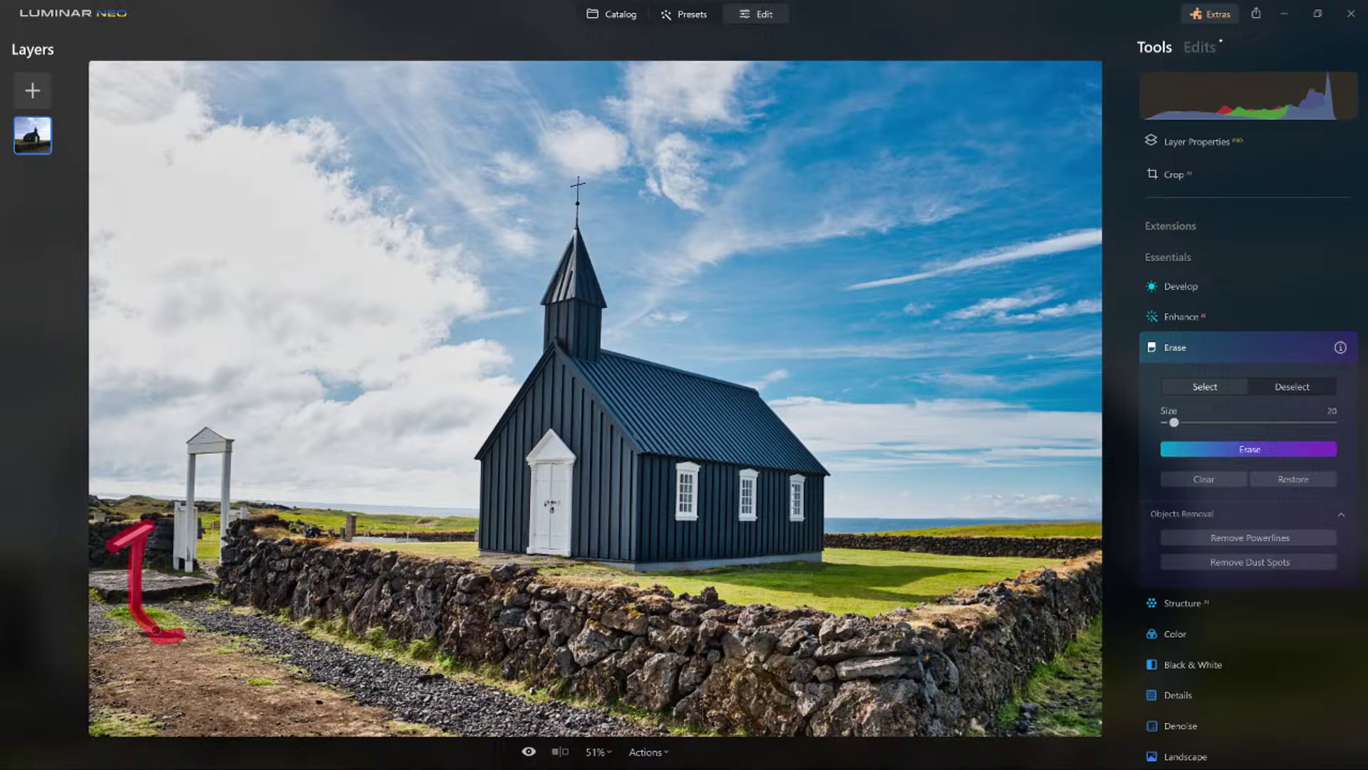
click(1235, 449)
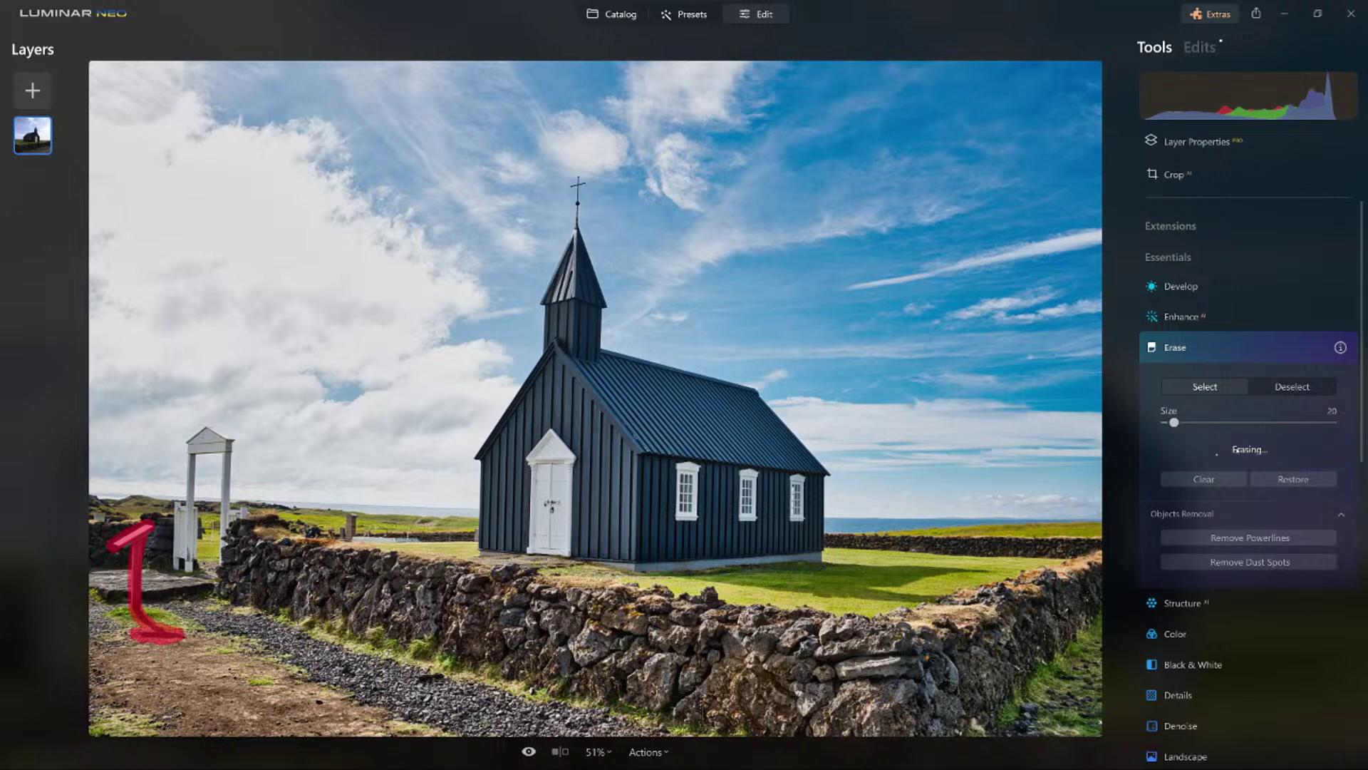
click(1240, 350)
Set a Clone source on the gravel path below the stone wall, reduce the brush size to 28 and close the tool.
scroll(1206, 531, down, 6)
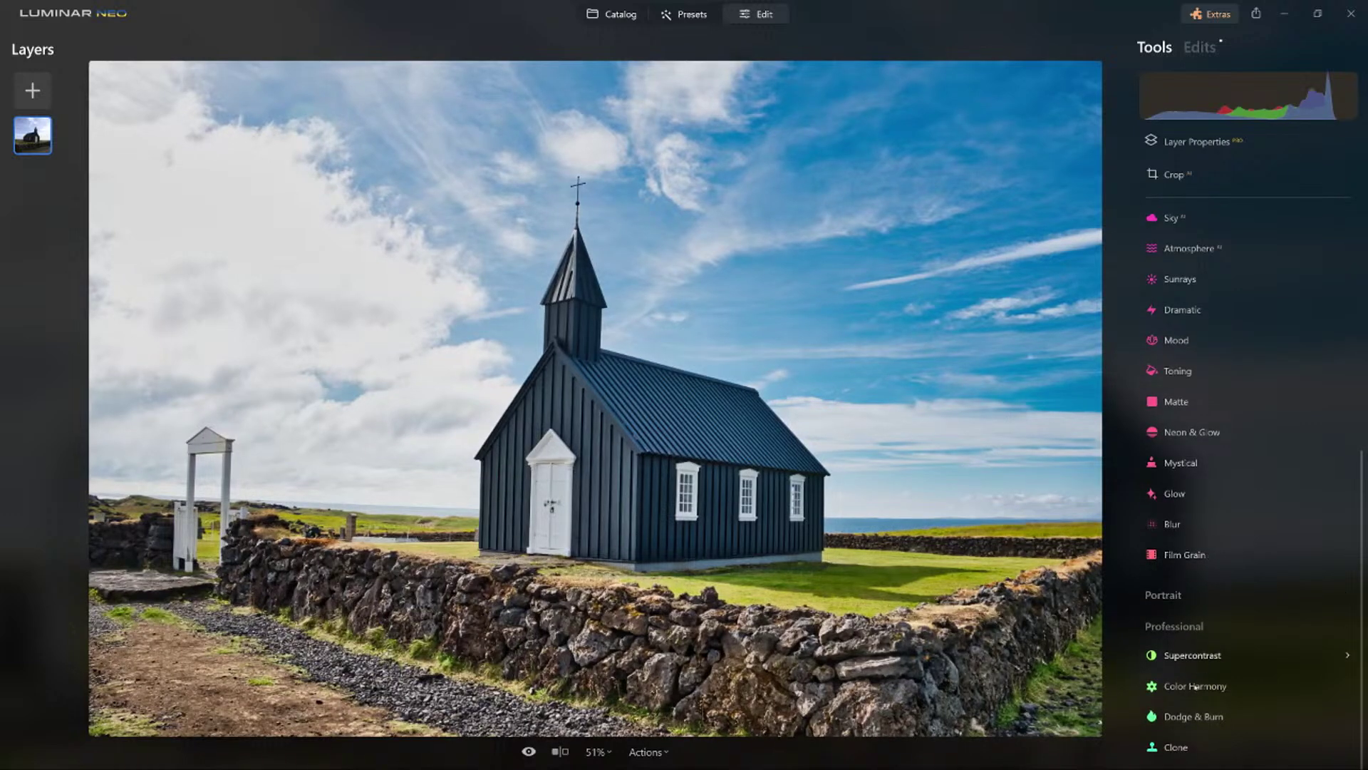
click(1180, 747)
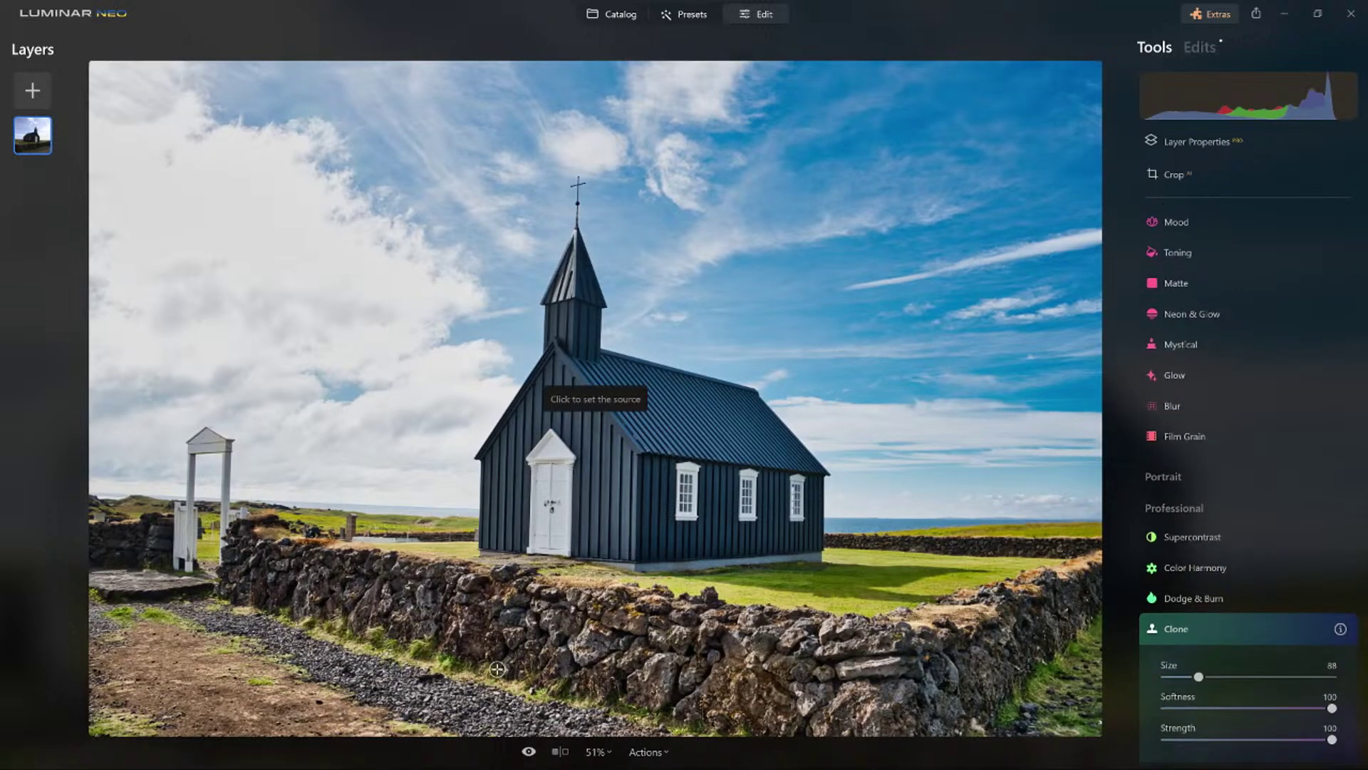
click(358, 663)
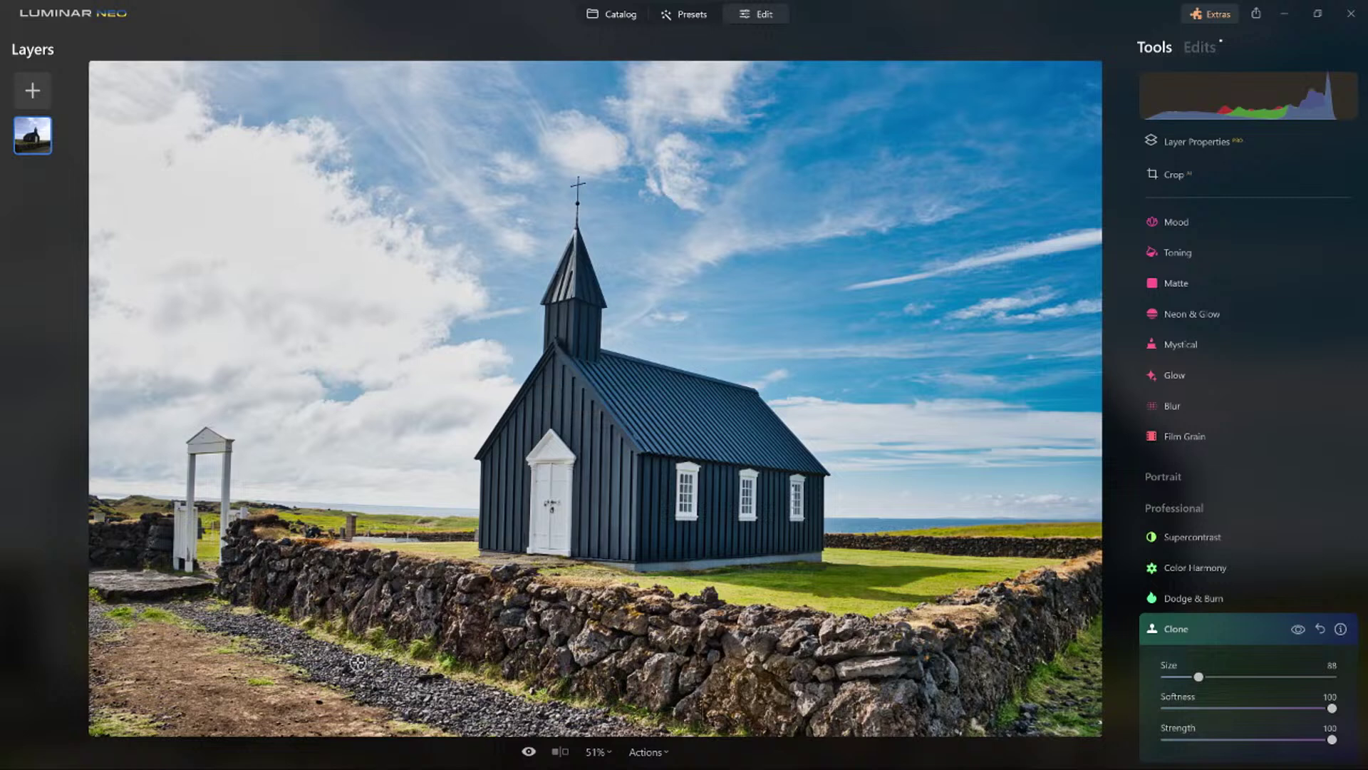
key(bracketleft)
key(bracketleft)
key(bracketleft)
key(bracketleft)
key(bracketleft)
key(bracketleft)
key(bracketleft)
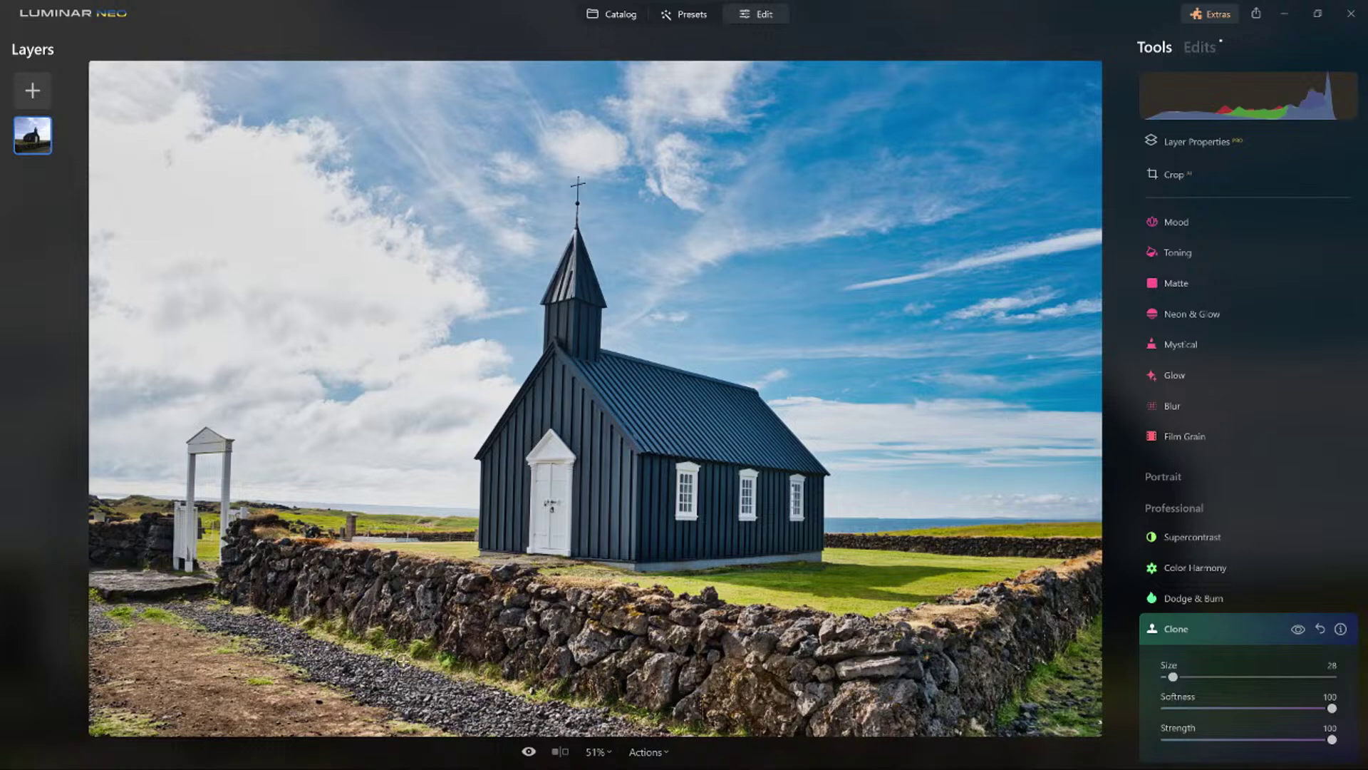
scroll(1233, 631, up, 1)
click(1233, 631)
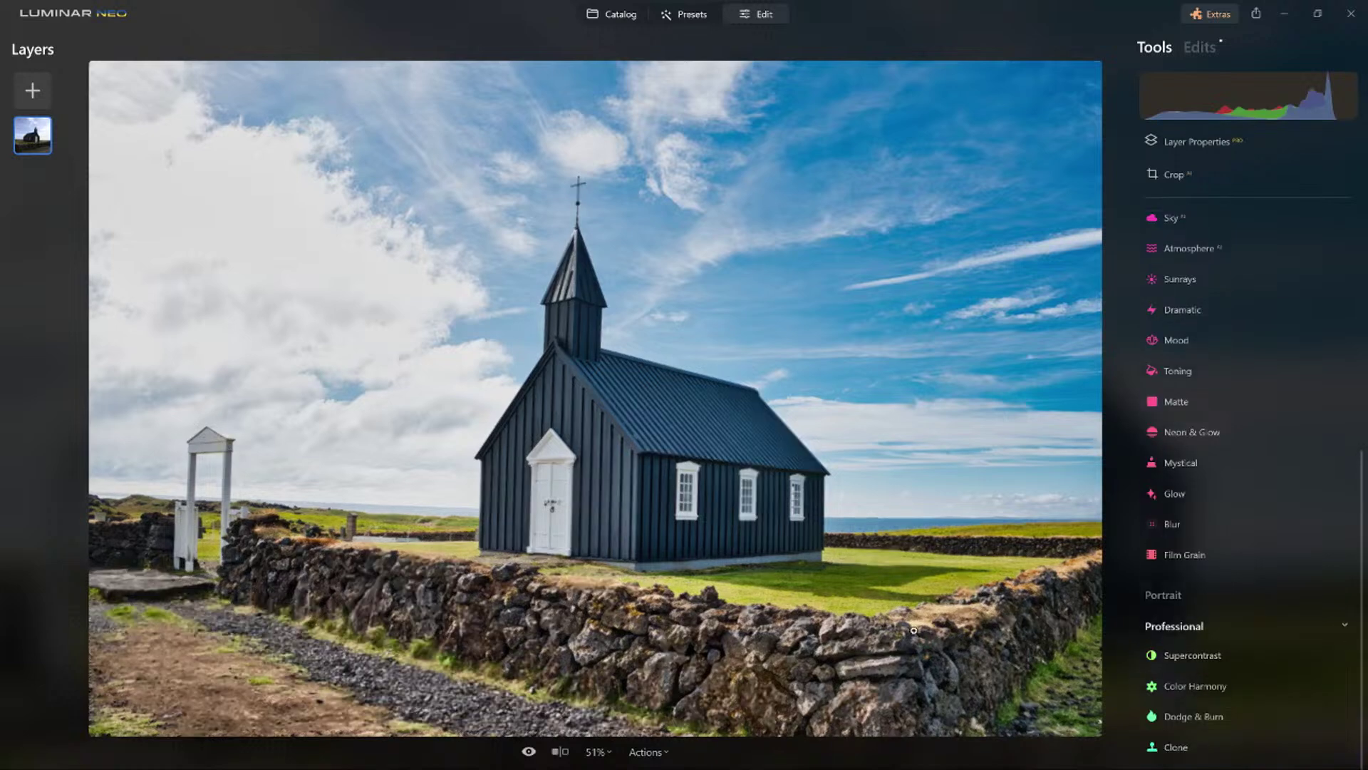
Compare the edited church photo with the unedited original and return to the edited version.
click(528, 751)
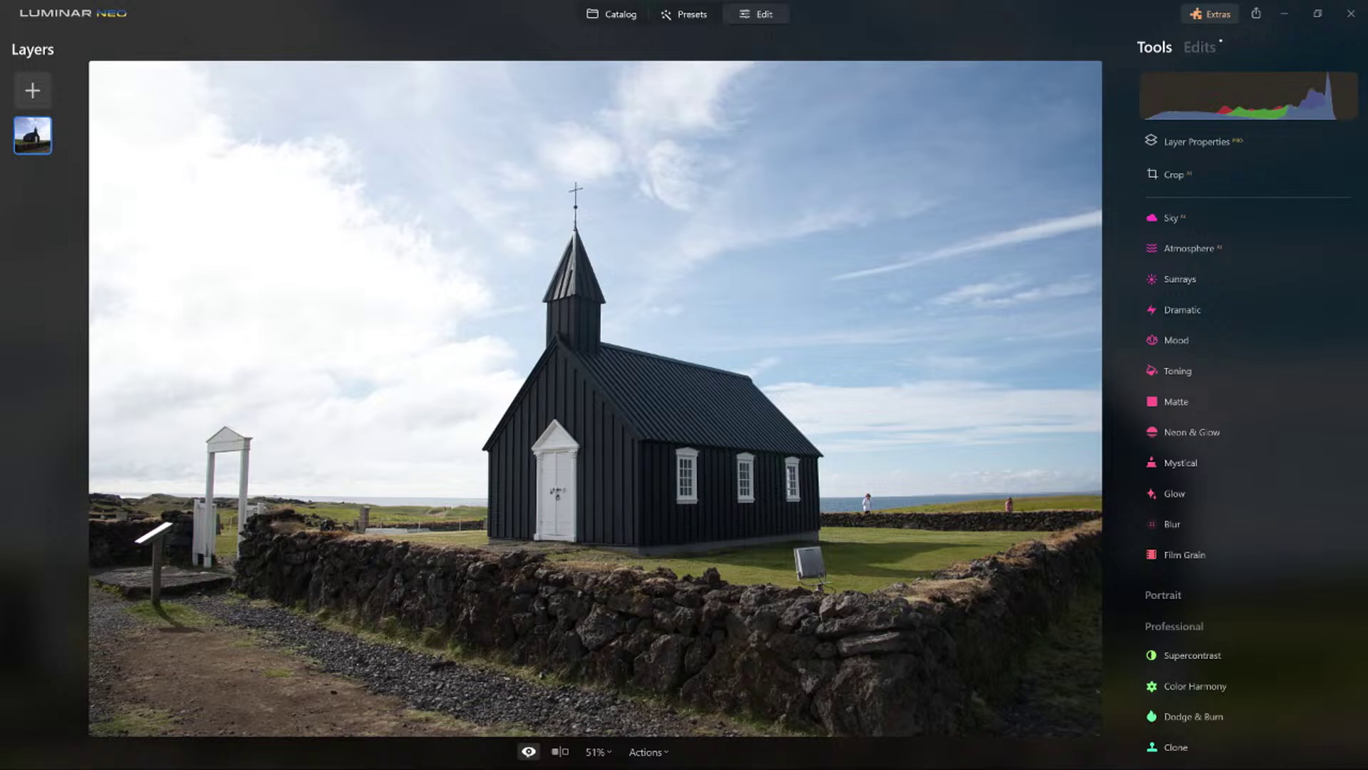
click(528, 751)
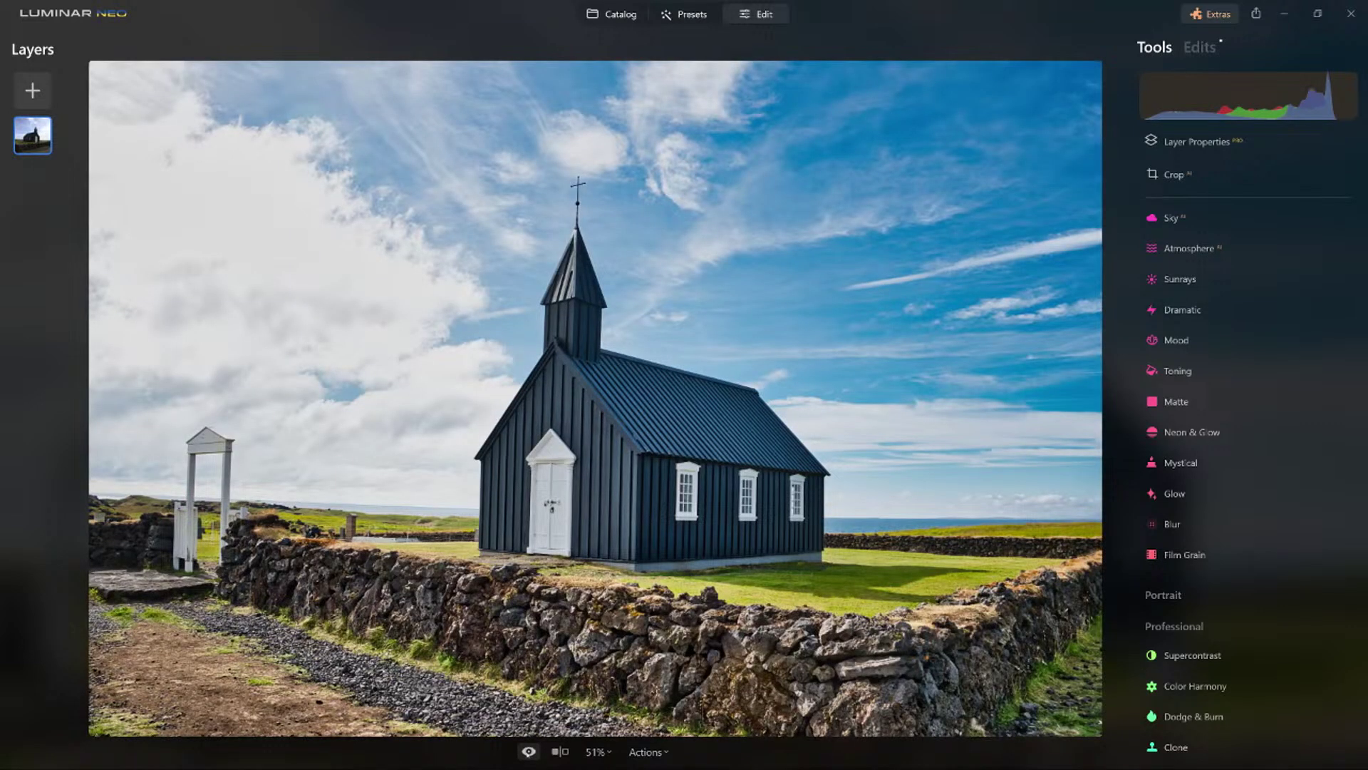